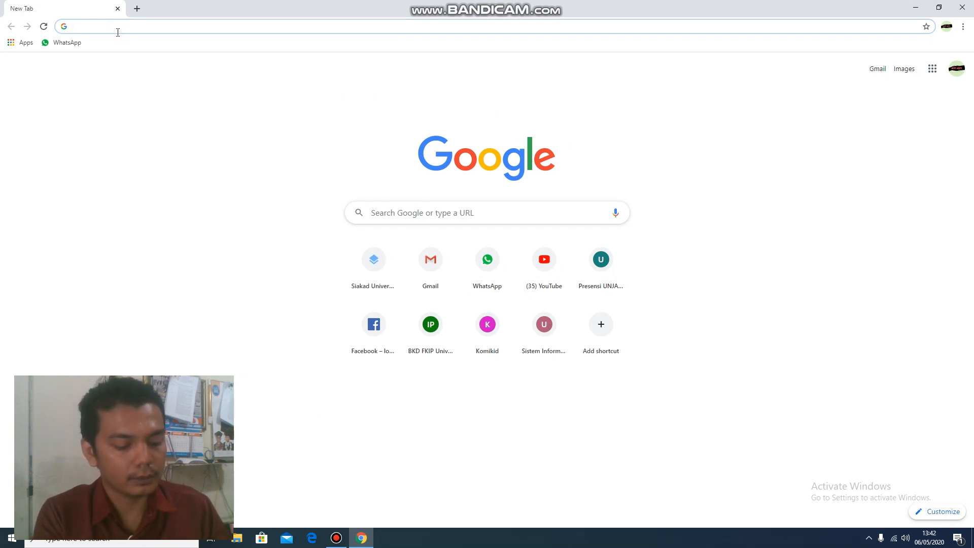
# Search the web for "google drive" and open My Drive through the Indonesian Google Drive site
pyautogui.write('go')
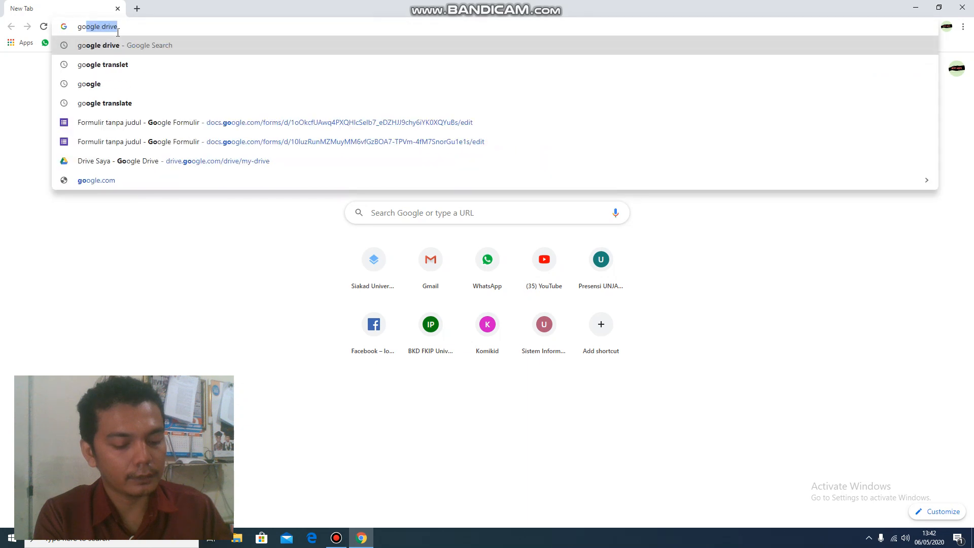
pyautogui.write('ogle drive')
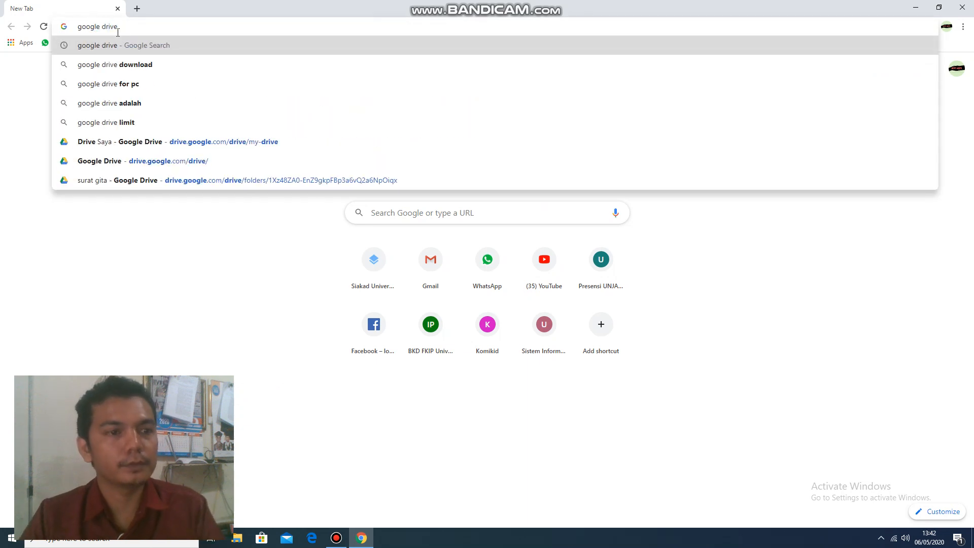
pyautogui.press('Return')
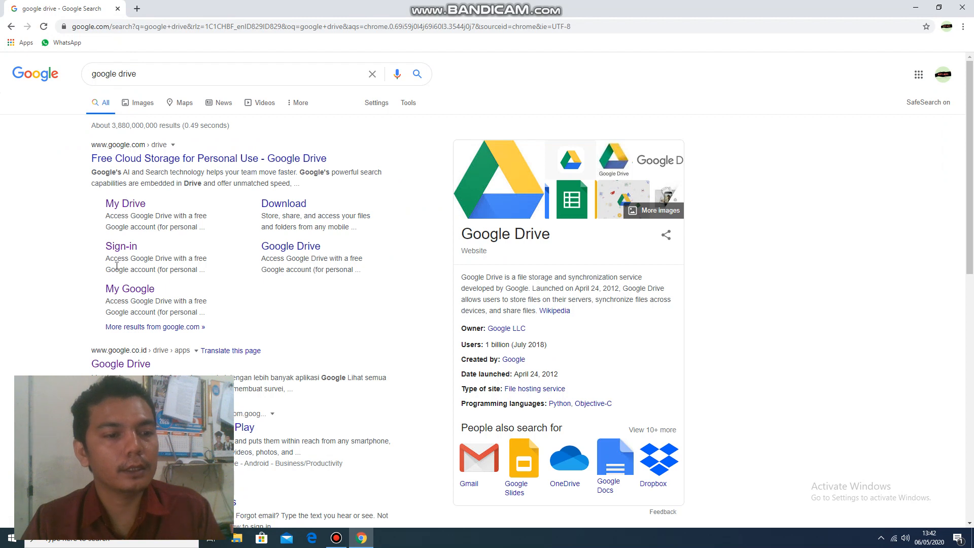
pyautogui.click(117, 365)
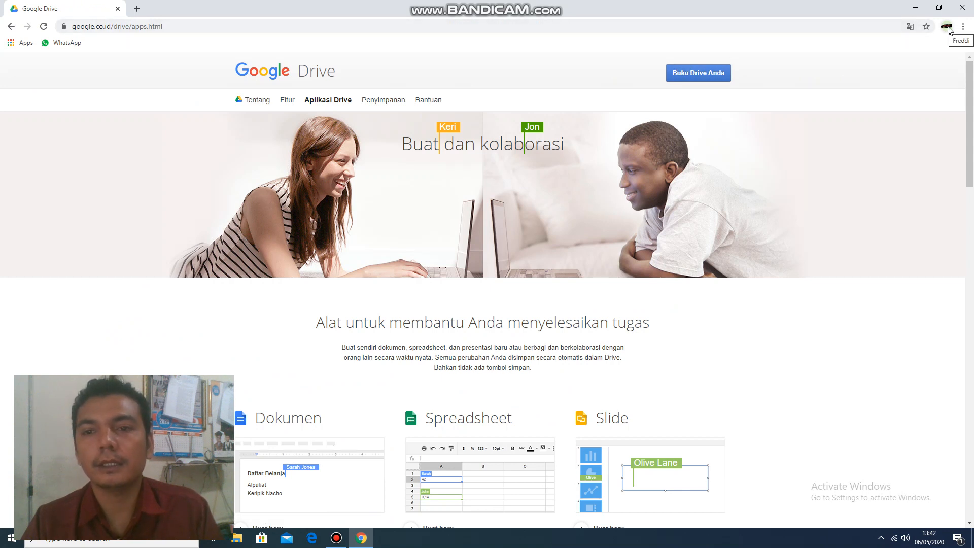
pyautogui.click(705, 76)
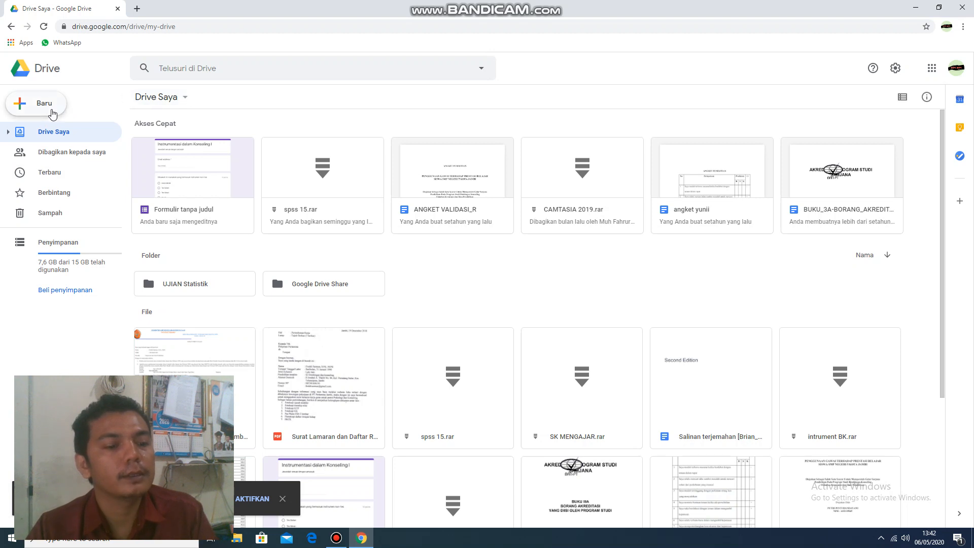
# Create a new blank Google Form from My Drive
pyautogui.click(53, 114)
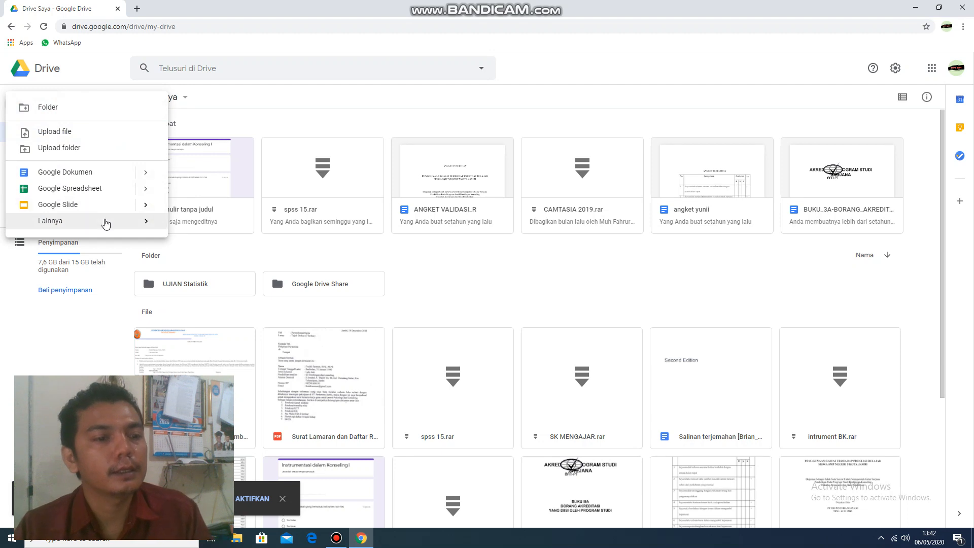
pyautogui.moveTo(107, 224)
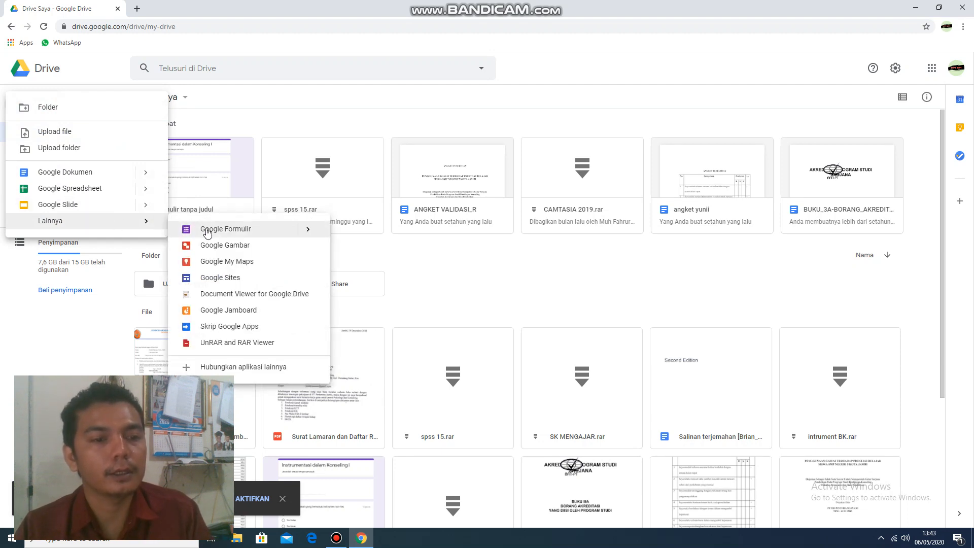
pyautogui.click(241, 98)
pyautogui.click(33, 106)
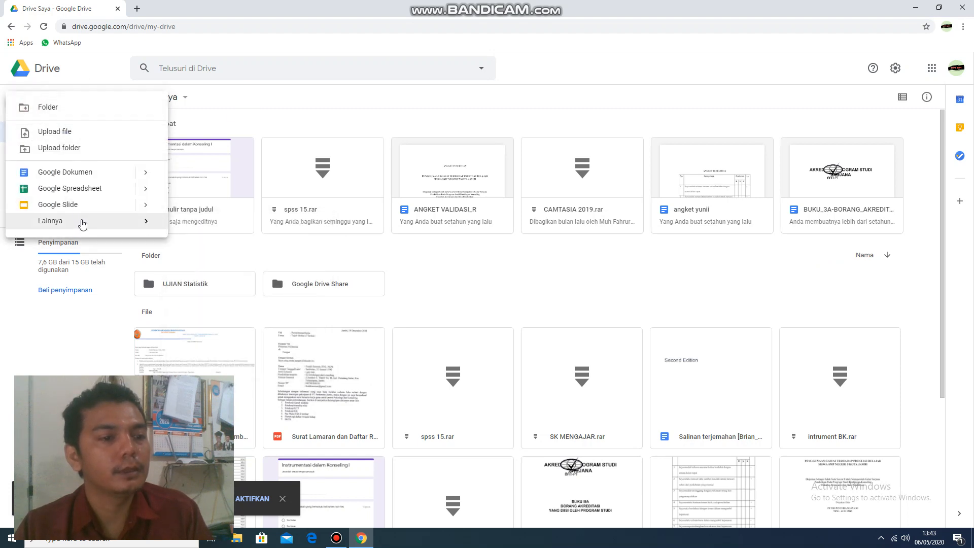
pyautogui.click(230, 230)
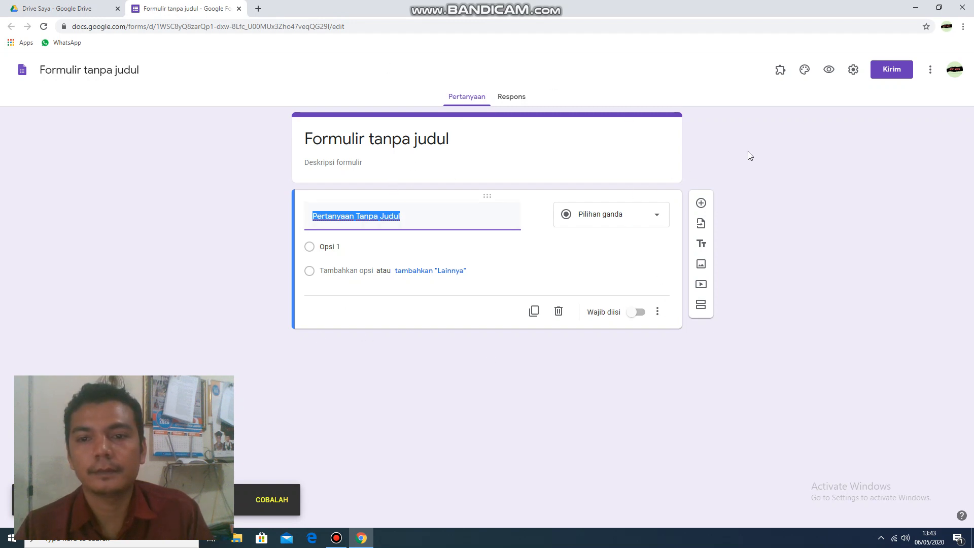
# In the form's general settings, enable collecting email addresses and limit respondents to 1 response
pyautogui.click(853, 72)
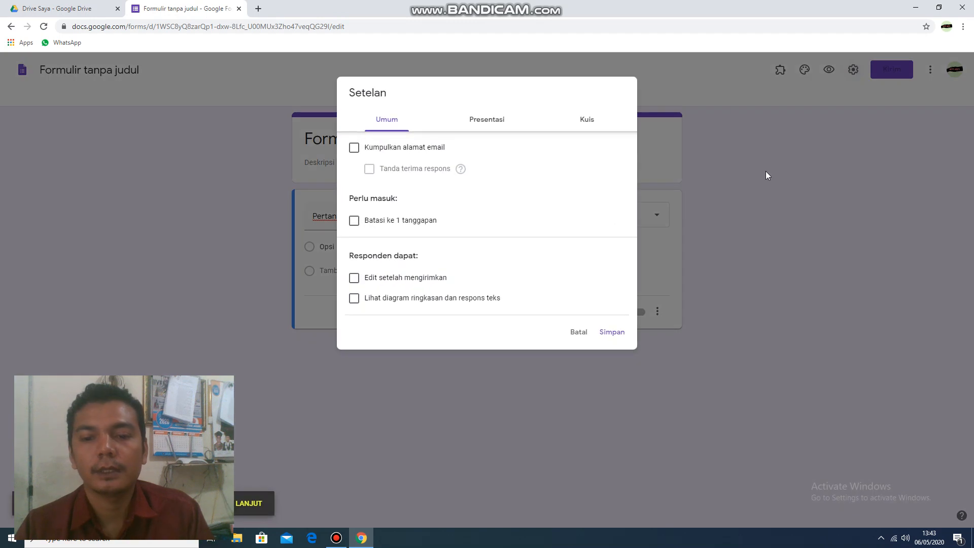
pyautogui.click(578, 336)
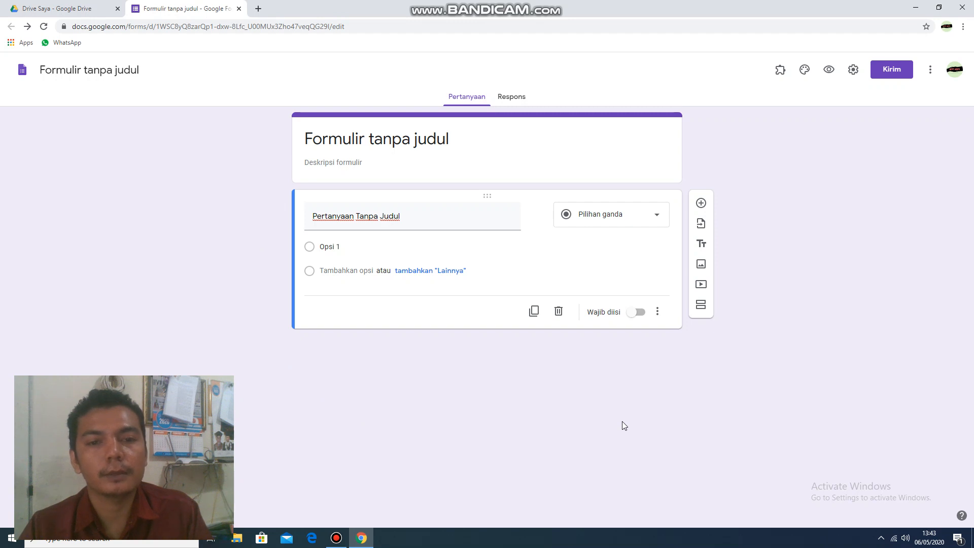
pyautogui.click(853, 71)
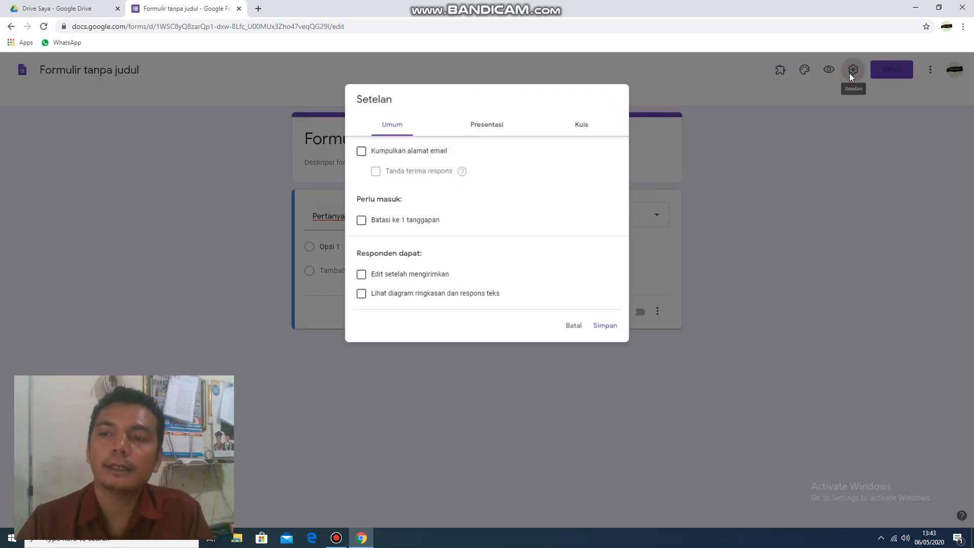
pyautogui.click(371, 150)
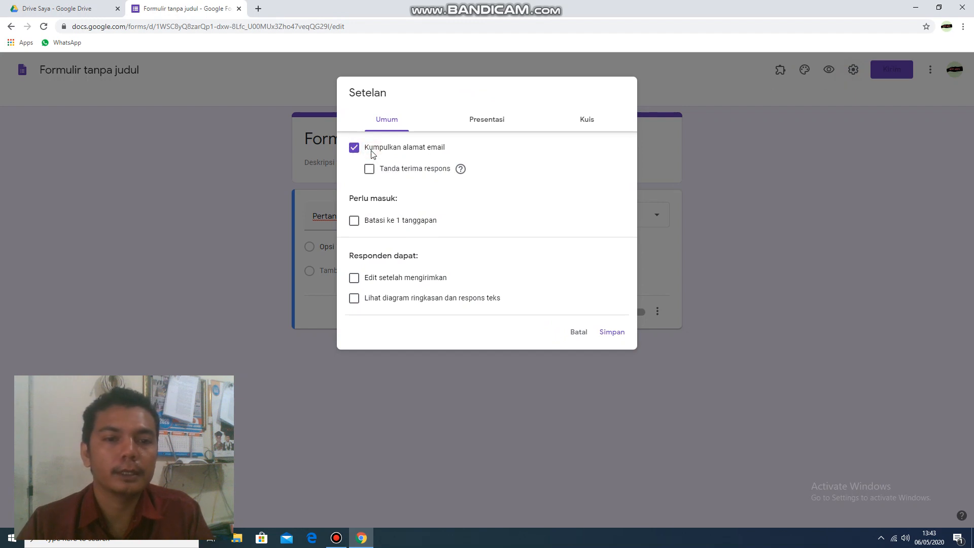
pyautogui.click(355, 222)
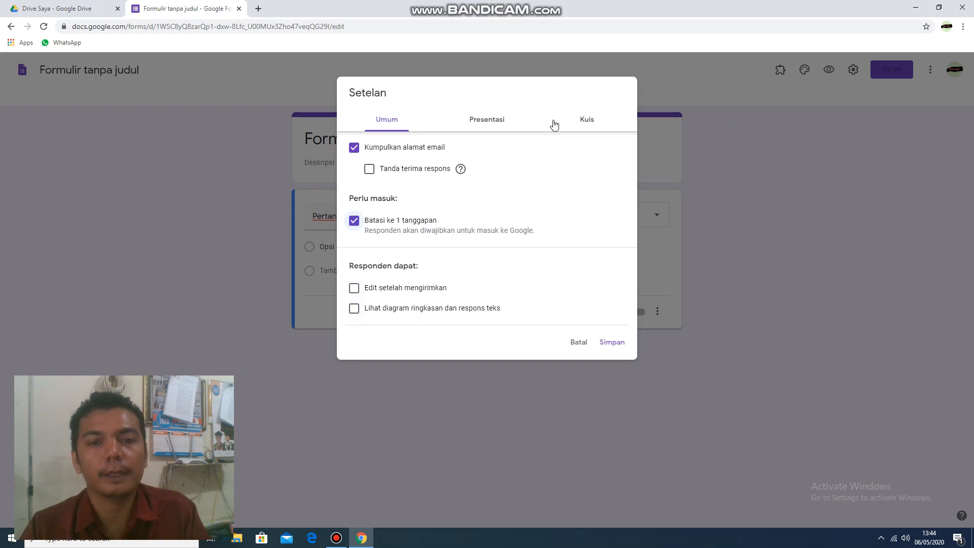
# Make the form a quiz that releases grades later, after manual review, and save the settings
pyautogui.click(587, 122)
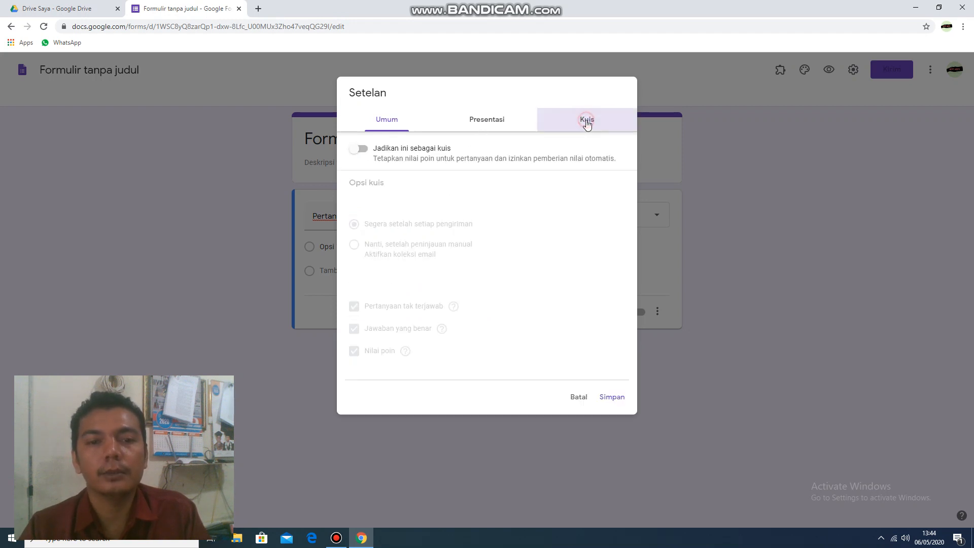
pyautogui.click(381, 122)
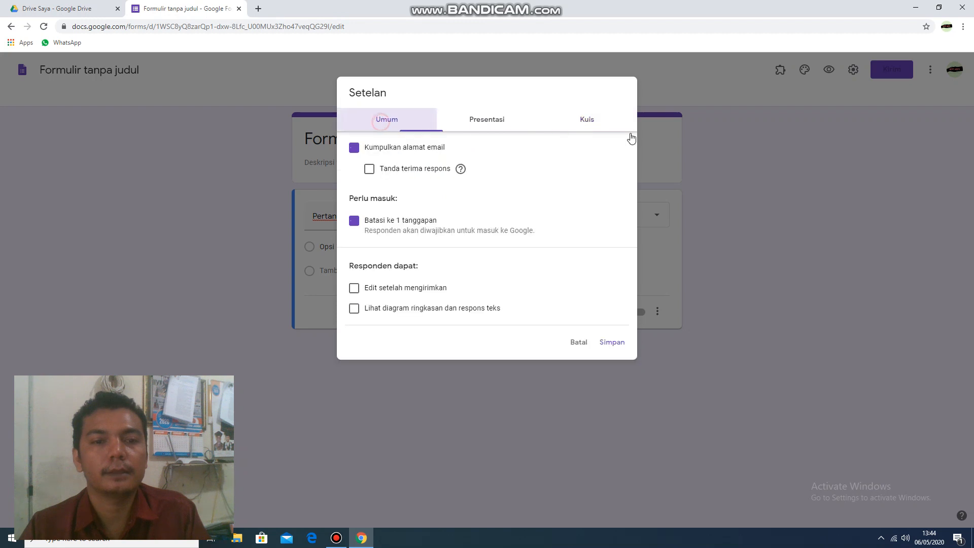
pyautogui.click(585, 123)
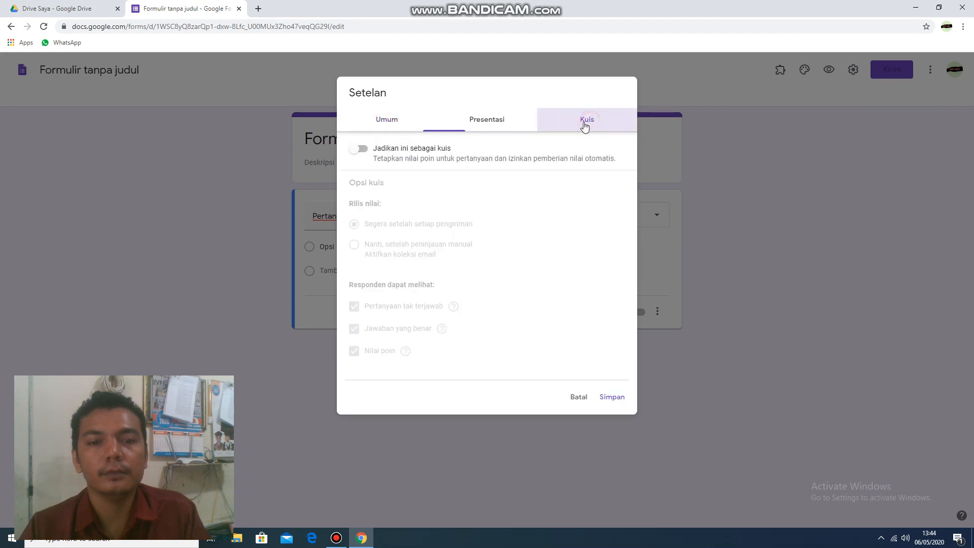
pyautogui.click(358, 152)
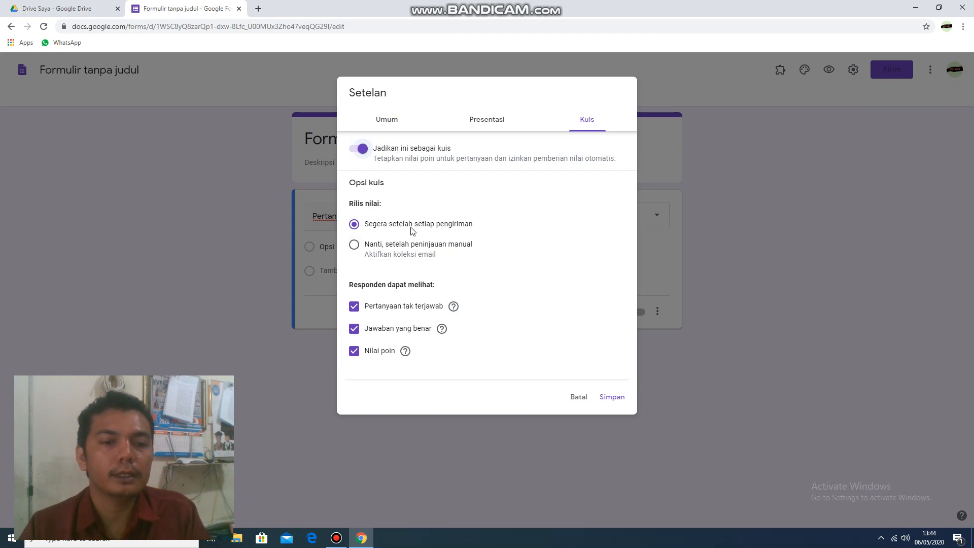
pyautogui.click(354, 224)
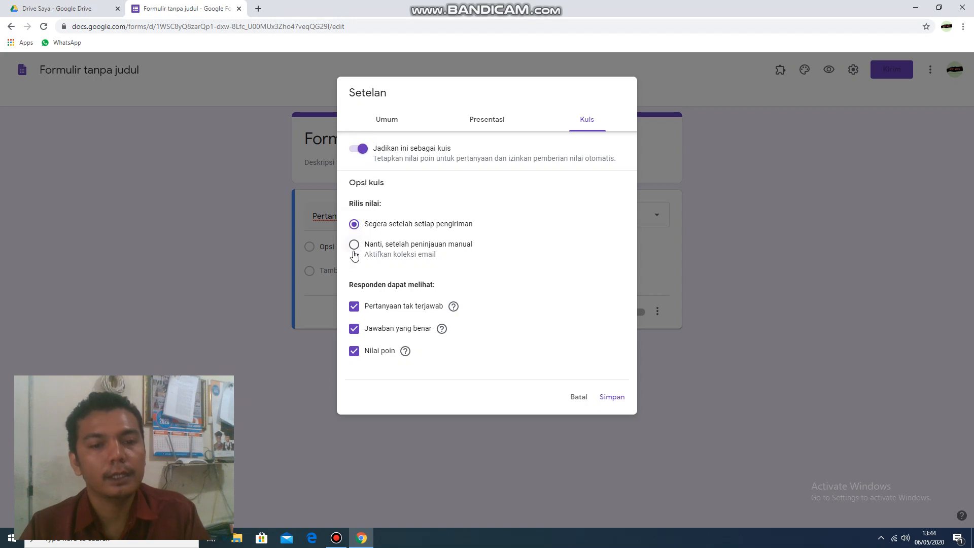
pyautogui.click(355, 249)
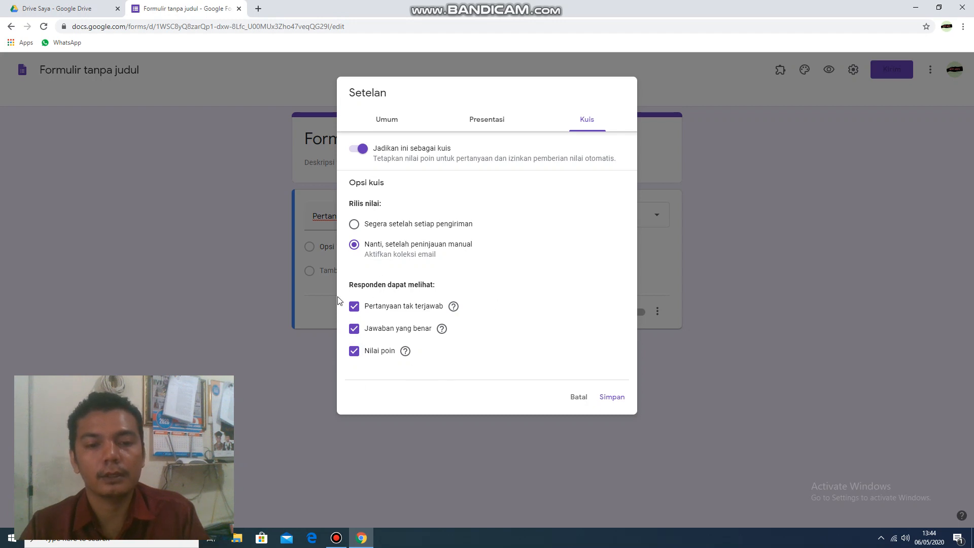
pyautogui.click(619, 400)
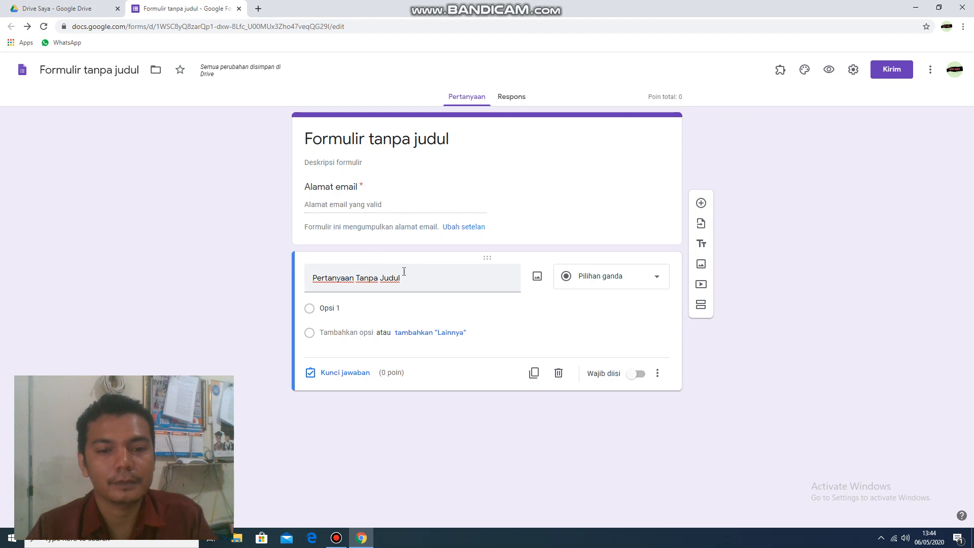
# Set the form's title to "Instrumentasi dalam Konseling I"
pyautogui.click(379, 149)
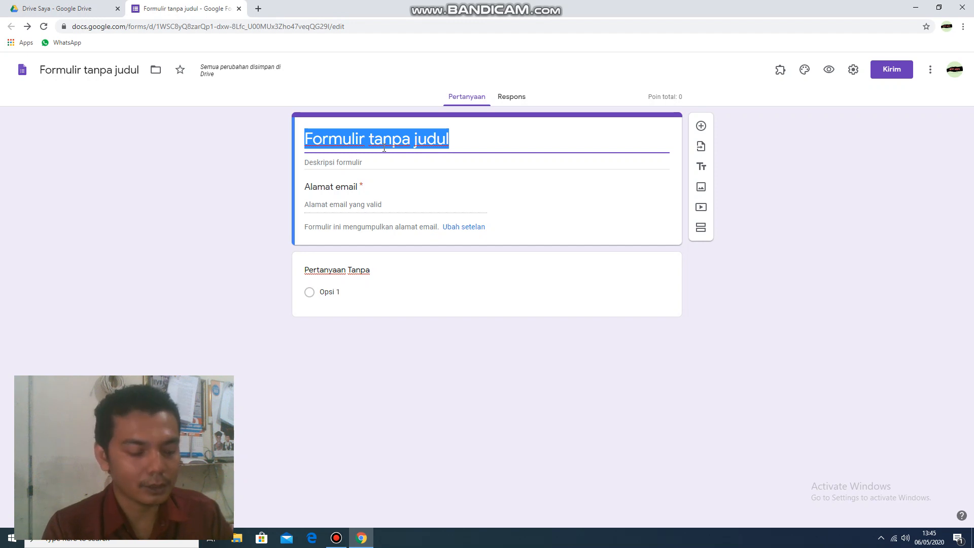
pyautogui.write('IPA')
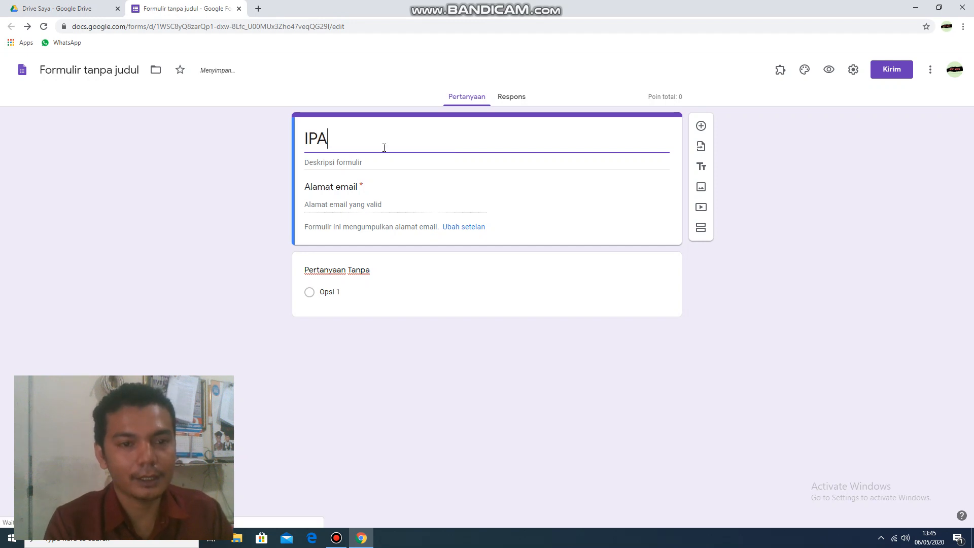
pyautogui.press('BackSpace')
pyautogui.press('BackSpace')
pyautogui.press('BackSpace')
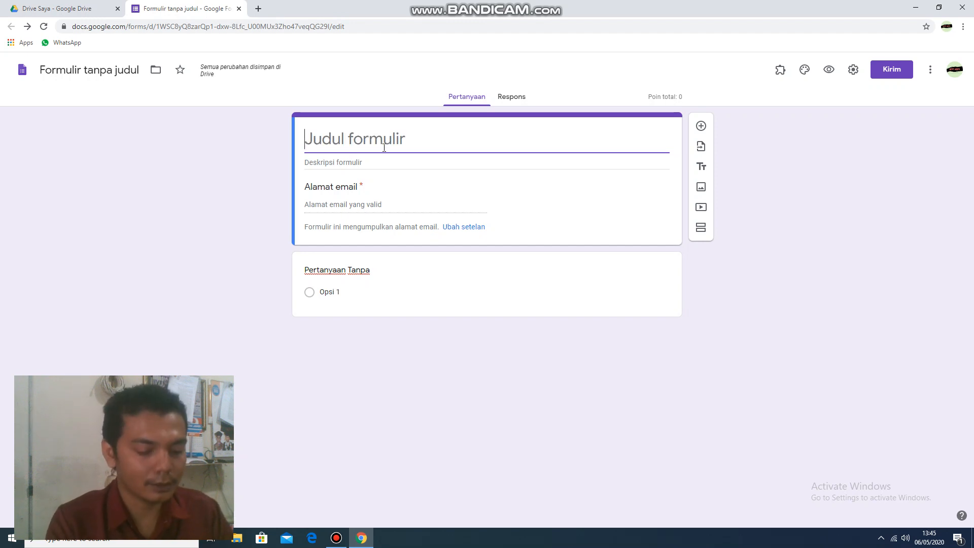
pyautogui.write('Inst')
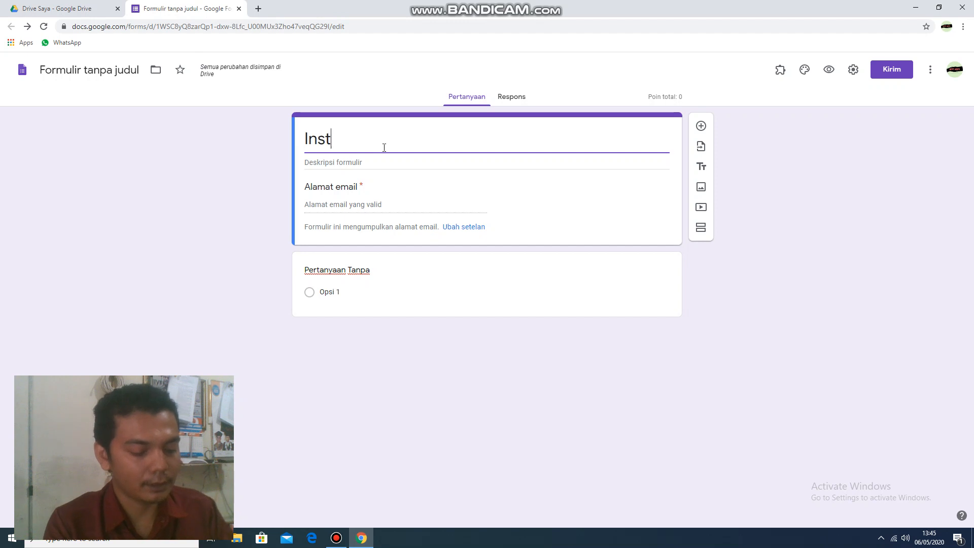
pyautogui.write('rumentasi')
pyautogui.write('dalam')
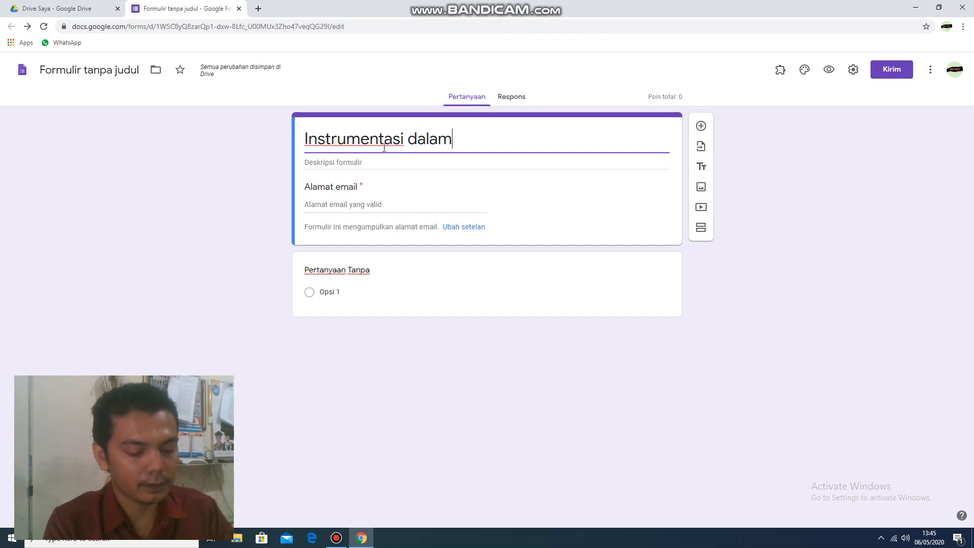
pyautogui.write(' Konseling I')
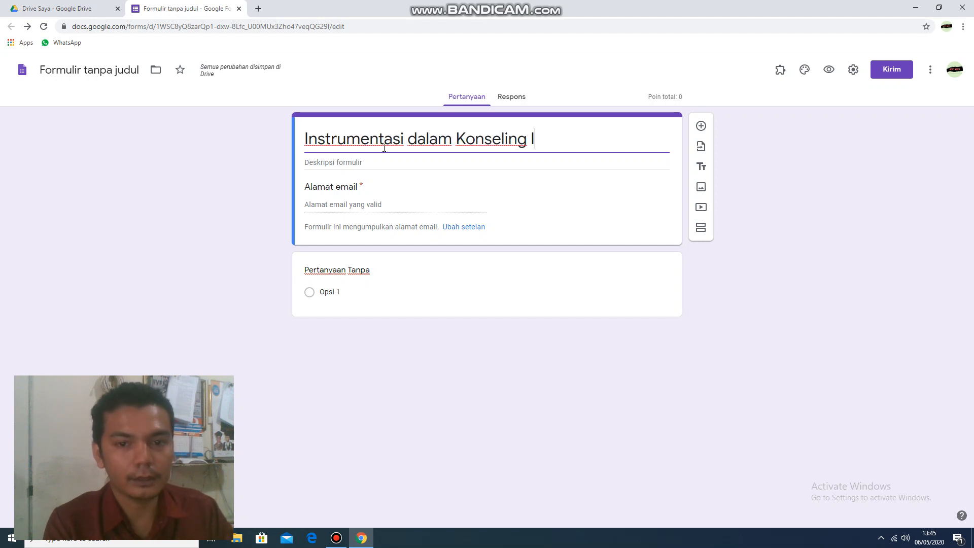
# Enter the form description "isilah sesuai dengan petunjuk yang diberikan"
pyautogui.click(381, 162)
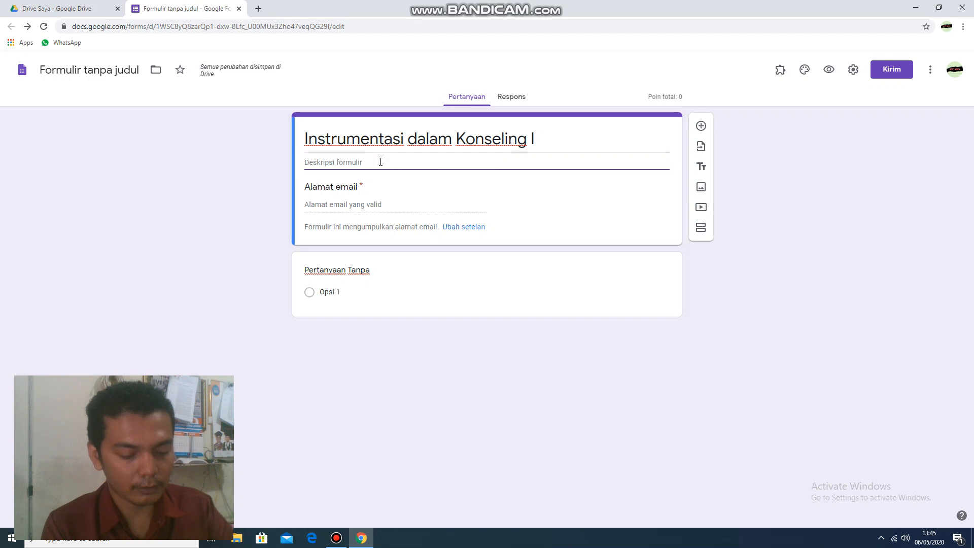
pyautogui.write('buatlah d')
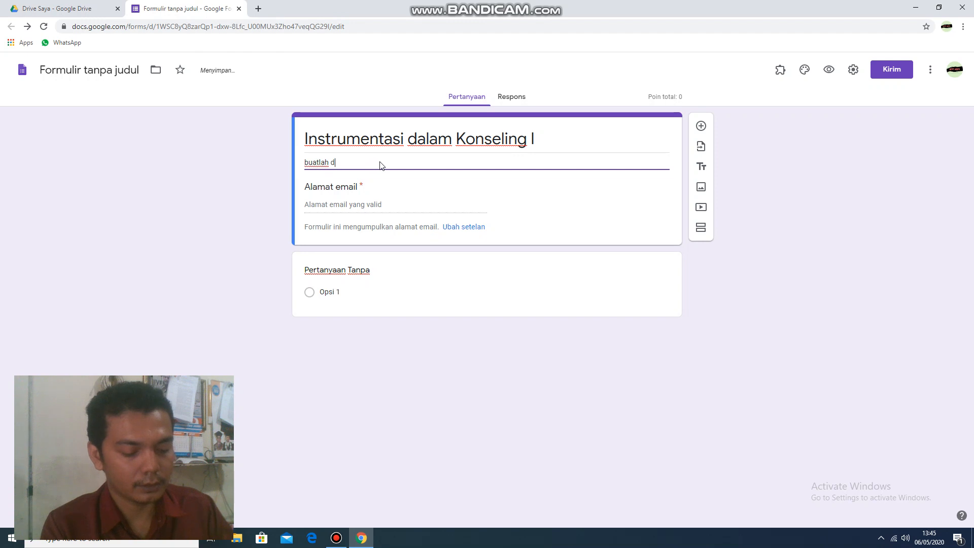
pyautogui.press('BackSpace')
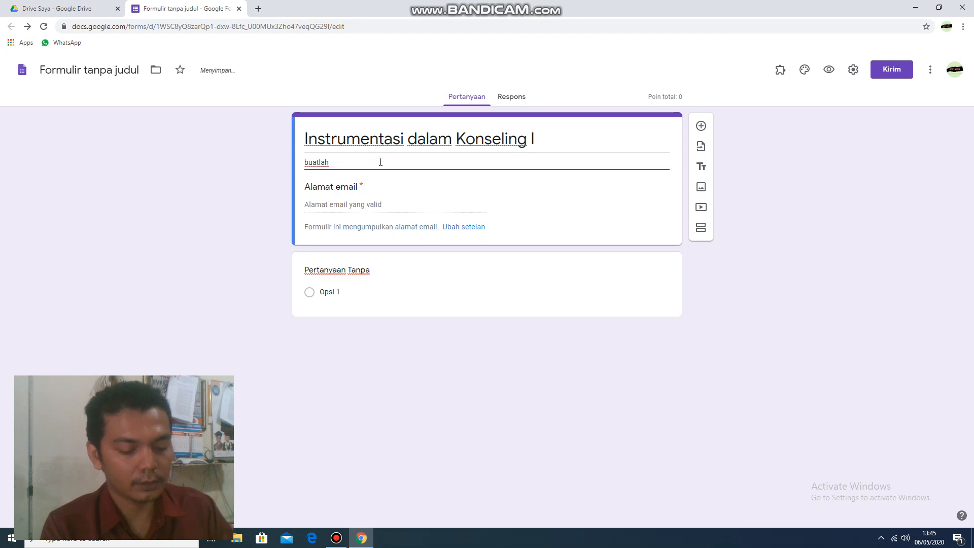
pyautogui.write('sesu')
pyautogui.press('BackSpace')
pyautogui.press('BackSpace')
pyautogui.press('BackSpace')
pyautogui.press('BackSpace')
pyautogui.press('BackSpace')
pyautogui.press('BackSpace')
pyautogui.press('BackSpace')
pyautogui.press('BackSpace')
pyautogui.press('BackSpace')
pyautogui.press('BackSpace')
pyautogui.press('BackSpace')
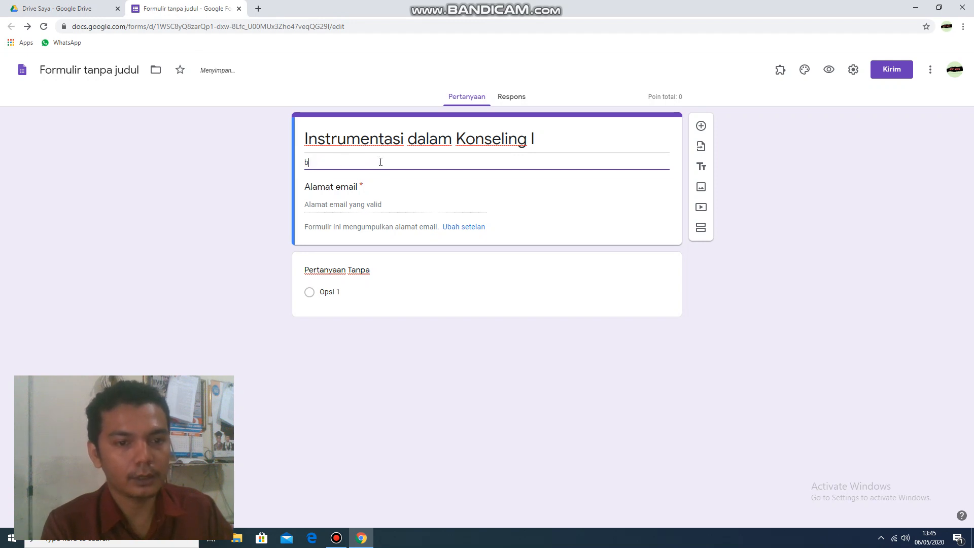
pyautogui.write('isi')
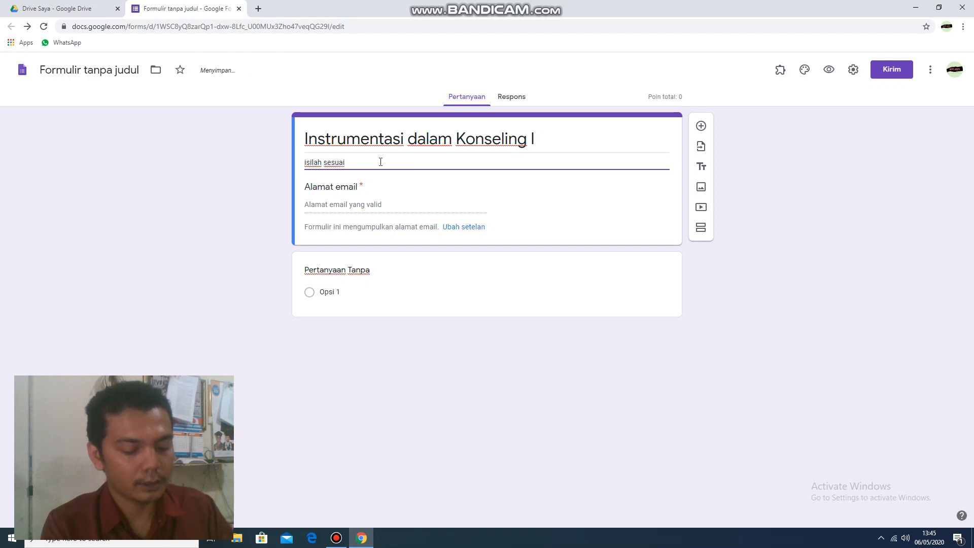
pyautogui.write('lah sesuai dengan petunjuk yang diberikan')
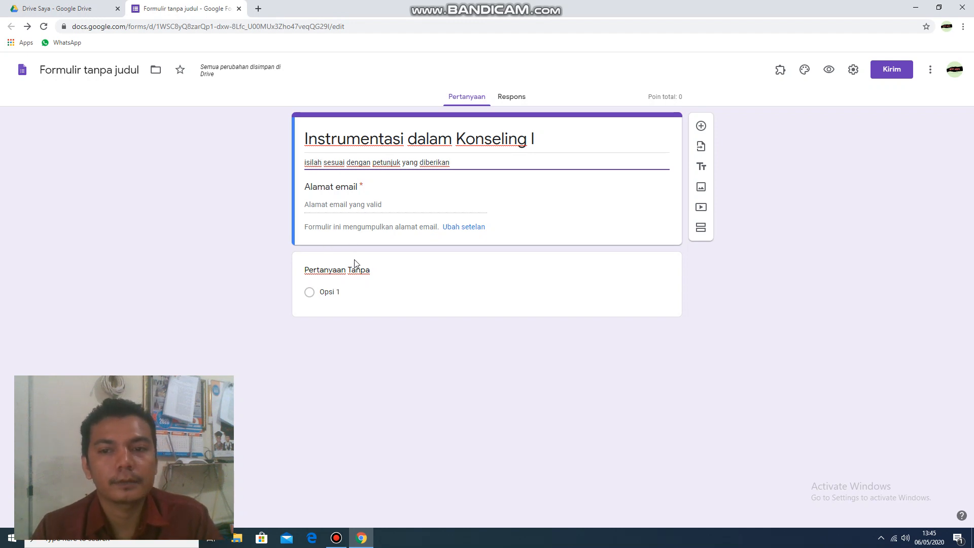
# Enter the first question as "Dibawah ini yang termasuk instrument non-tes adalah" and keep it as Pilihan ganda (multiple choice)
pyautogui.click(354, 272)
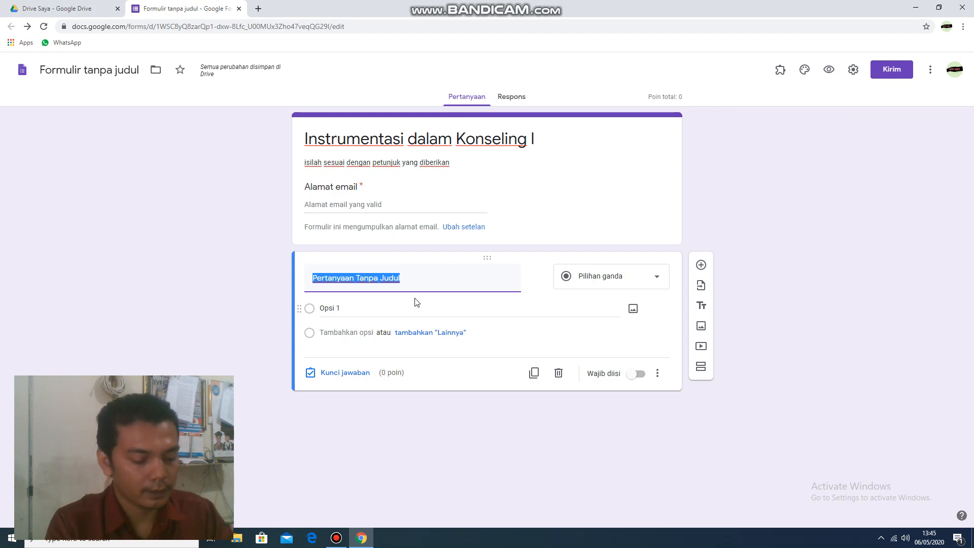
pyautogui.write('d')
pyautogui.press('BackSpace')
pyautogui.write('Dibaeah ini yang termasuk ')
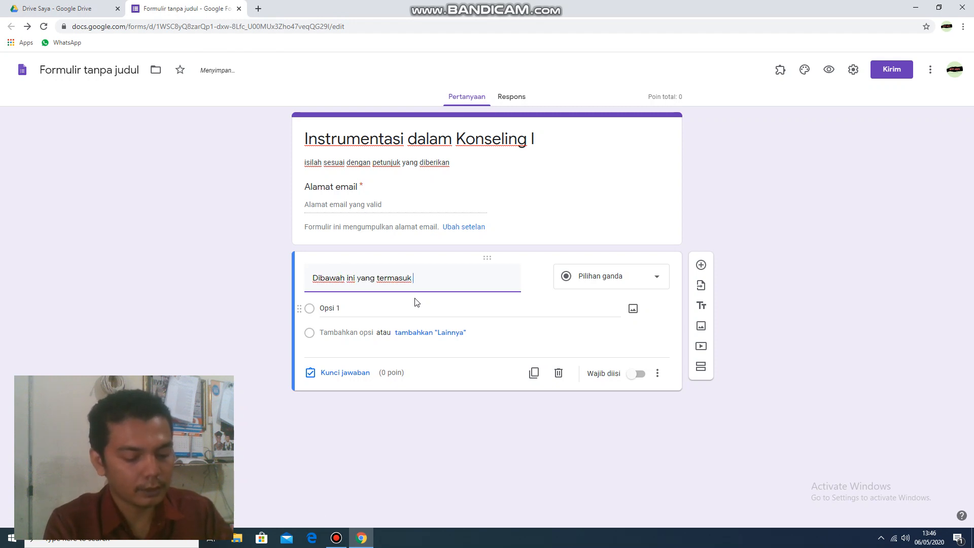
pyautogui.write('instrument non-')
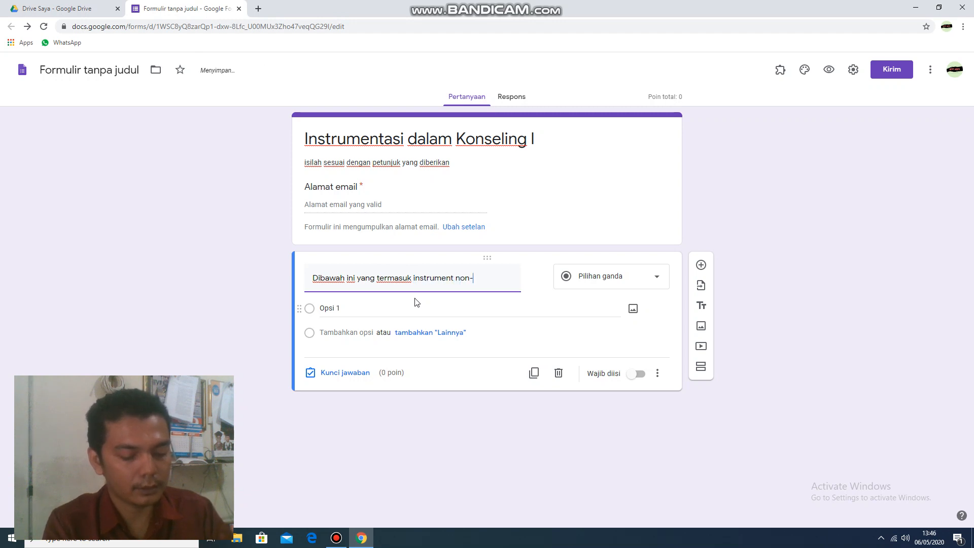
pyautogui.write('tes adalah')
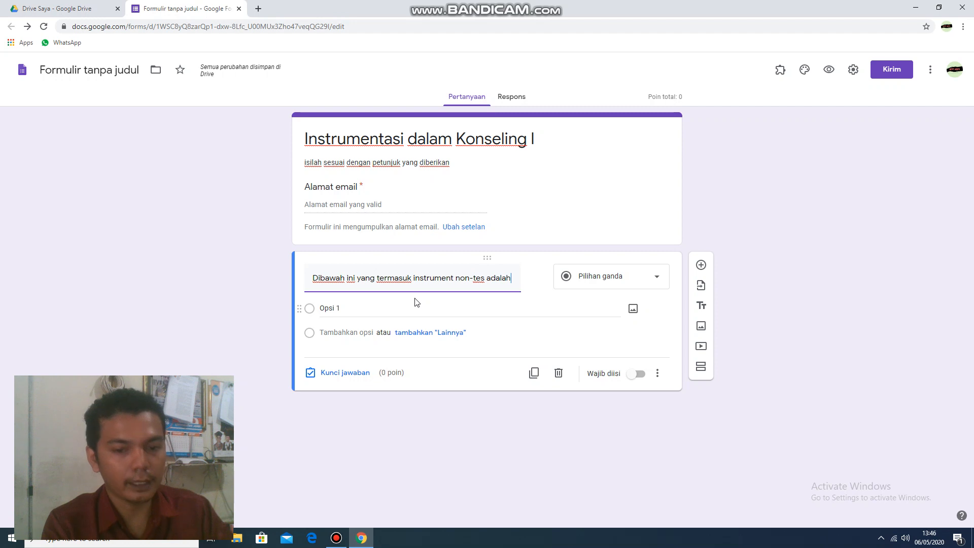
pyautogui.click(653, 289)
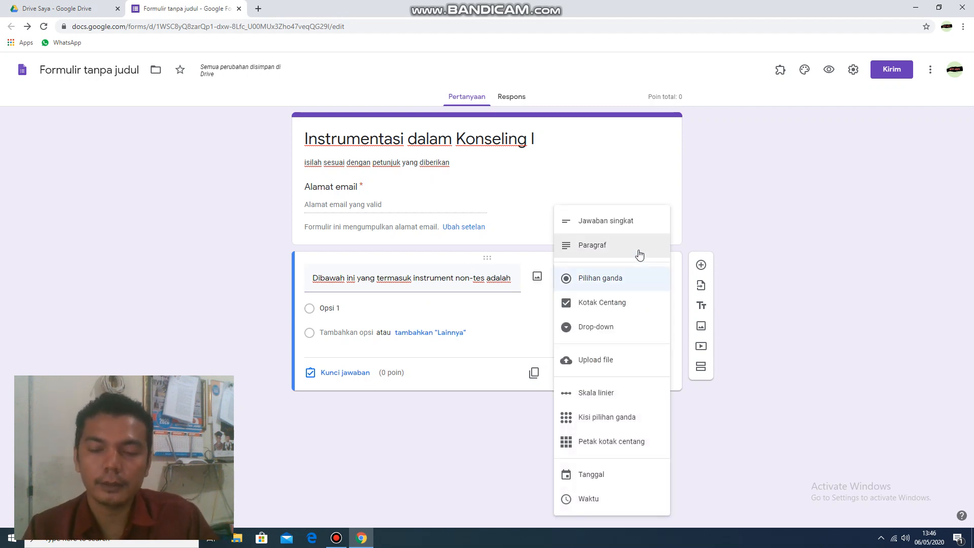
pyautogui.click(635, 291)
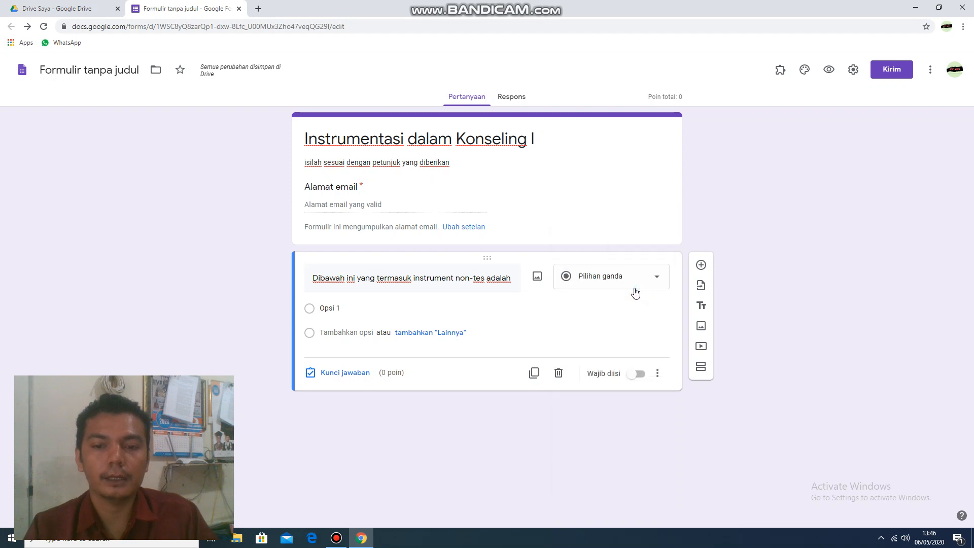
# Set the question's first answer option to "AUM UMUM" and add a "Lainnya" (other) option
pyautogui.click(316, 311)
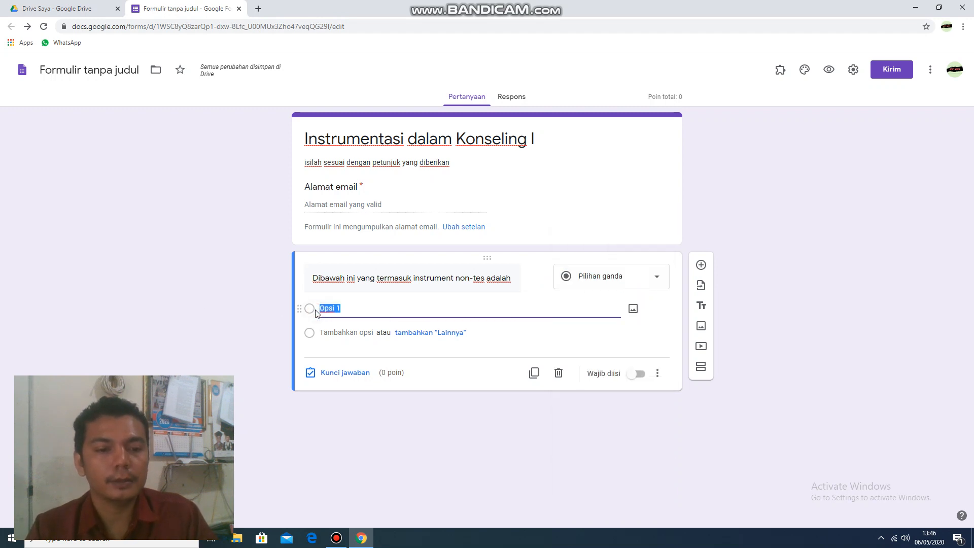
pyautogui.write('AUM UU')
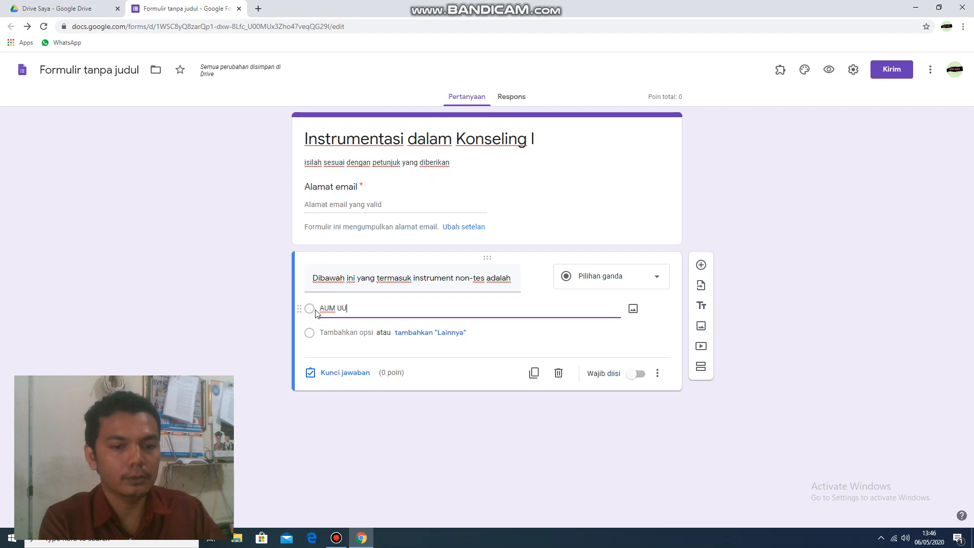
pyautogui.press('BackSpace')
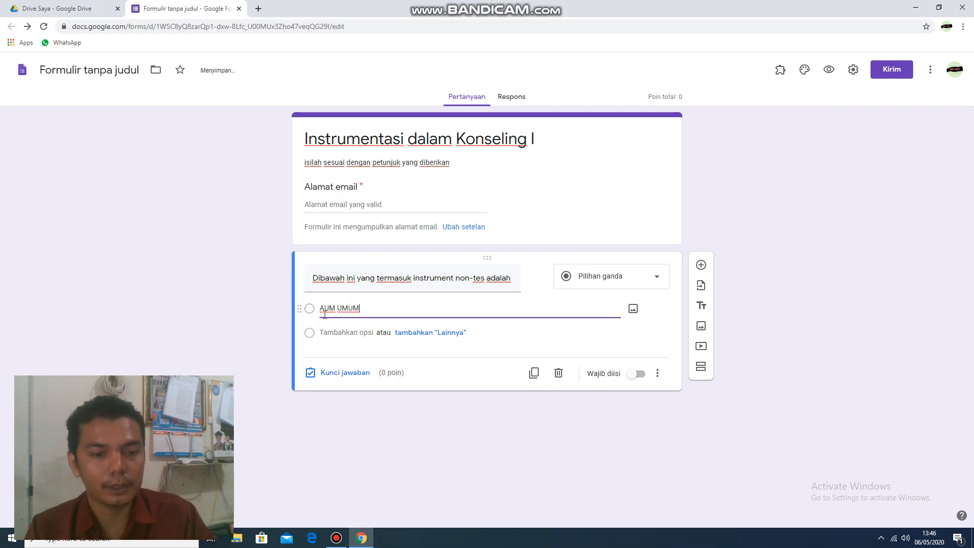
pyautogui.click(448, 334)
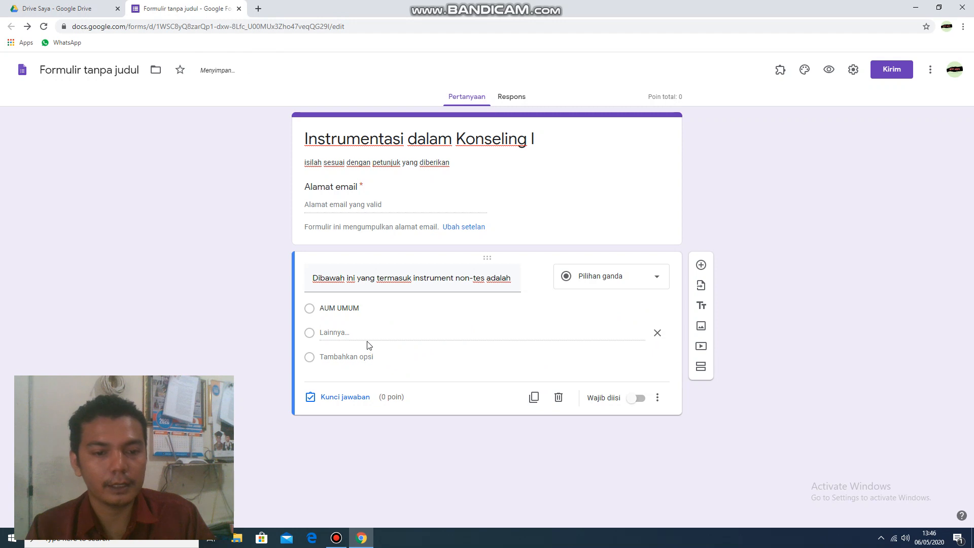
# Add the answer options "Tes Bakat", "Tes Minat" and "Tes IQ" to the first question
pyautogui.click(354, 357)
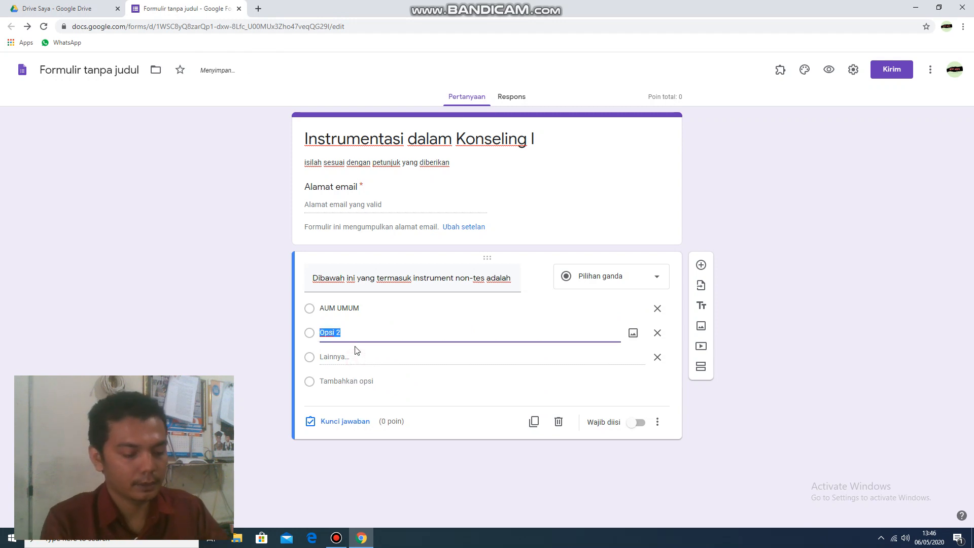
pyautogui.write('Tes Bakat')
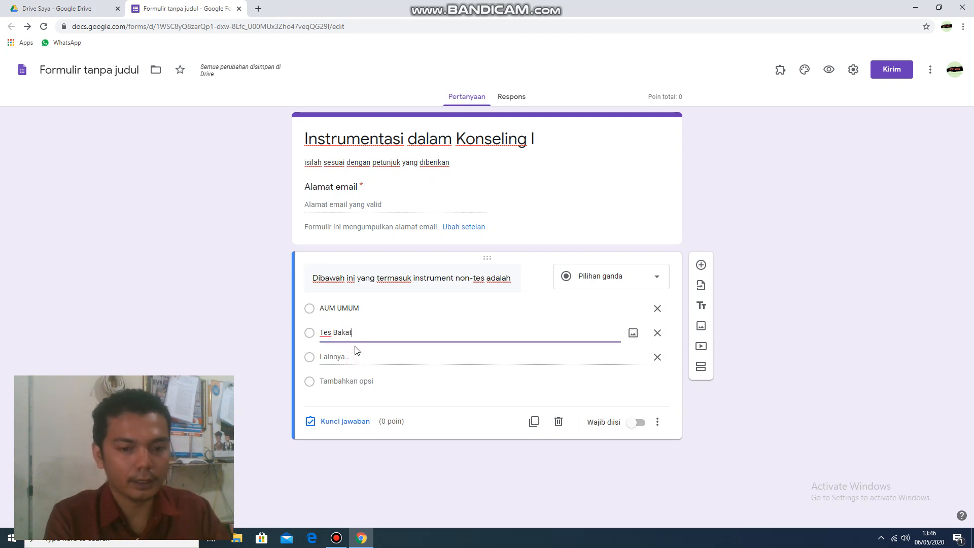
pyautogui.click(365, 382)
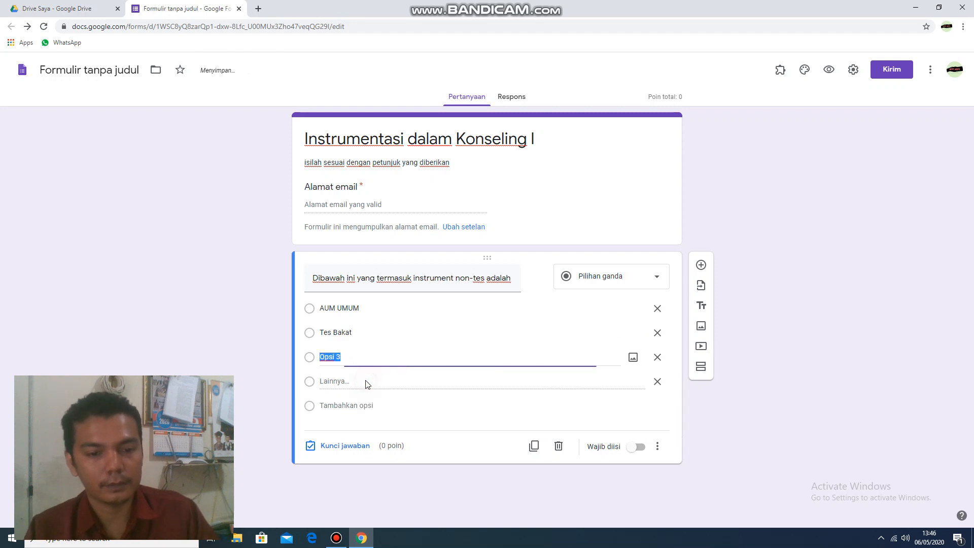
pyautogui.write('Tes Minat')
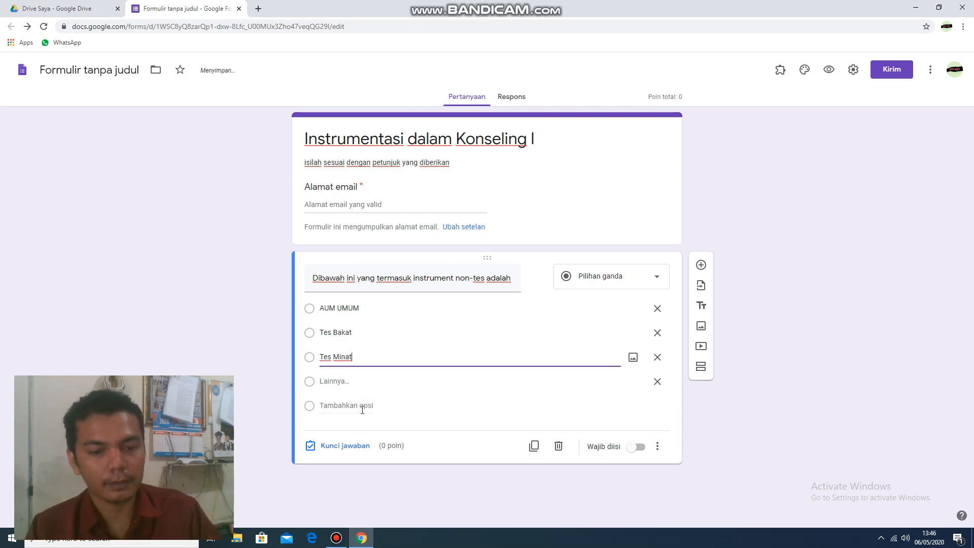
pyautogui.click(365, 406)
pyautogui.write('Tes IQ')
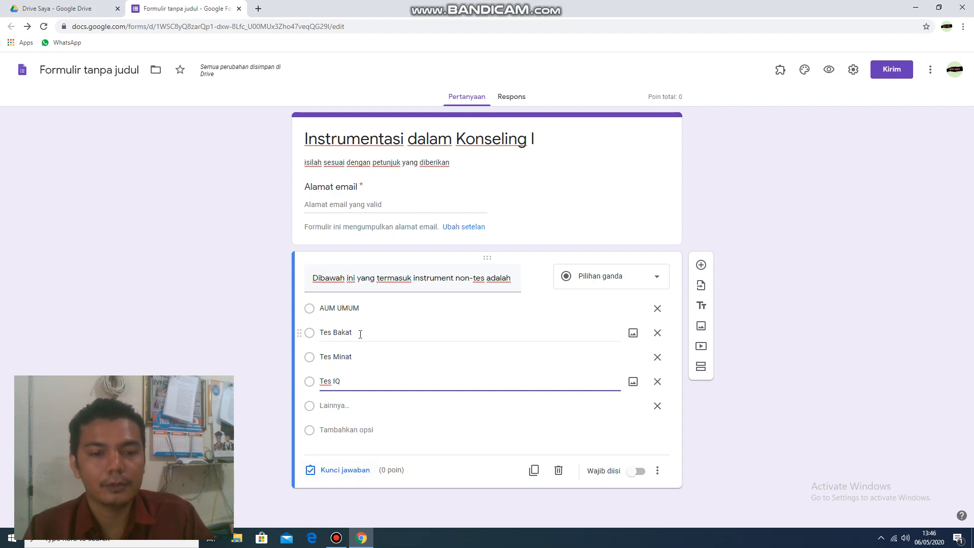
# In the first question's answer key, mark "AUM UMUM" as correct and assign 10 points
pyautogui.click(349, 475)
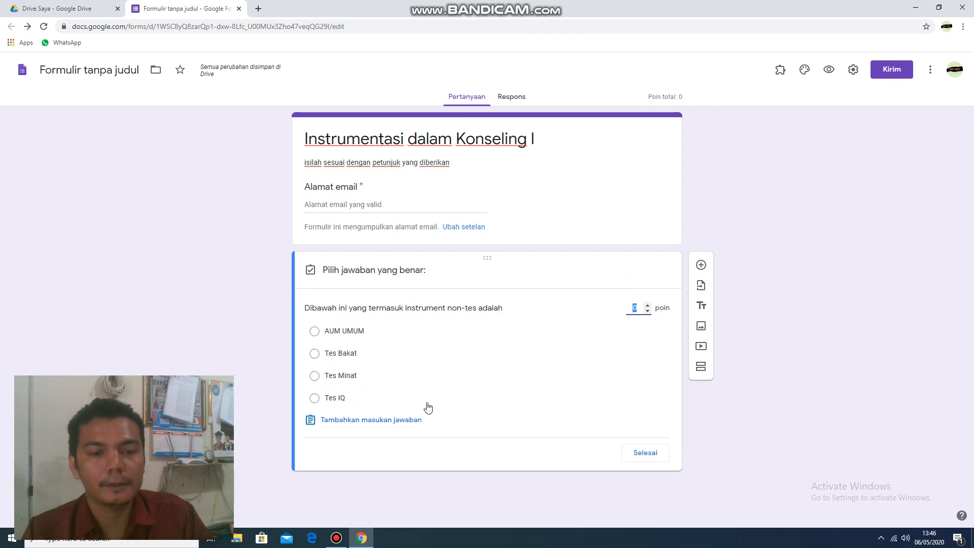
pyautogui.click(321, 335)
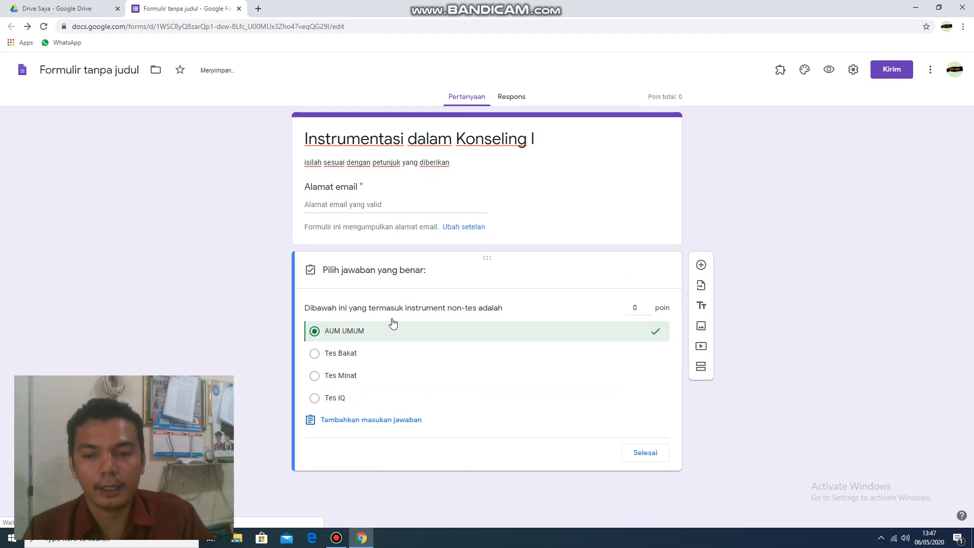
pyautogui.moveTo(640, 308); pyautogui.dragTo(626, 310)
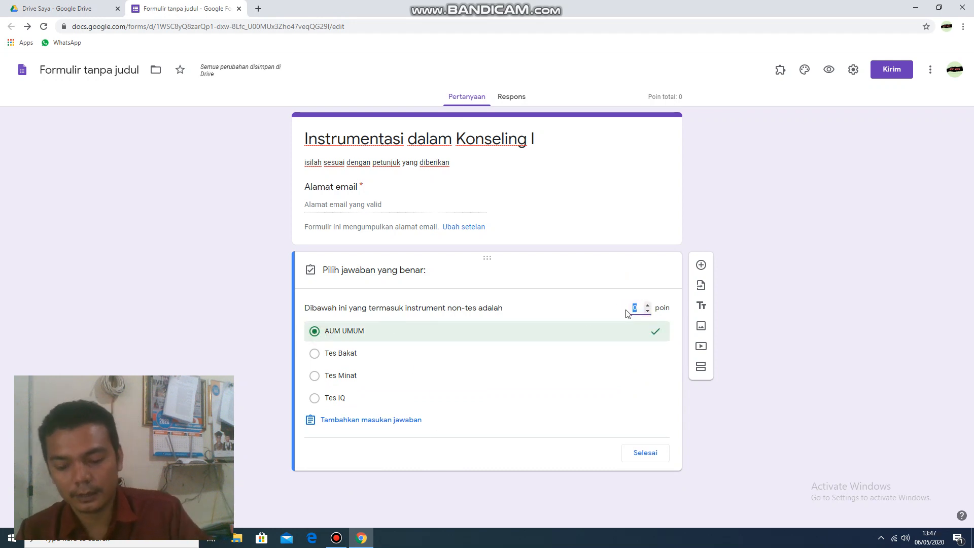
pyautogui.write('10')
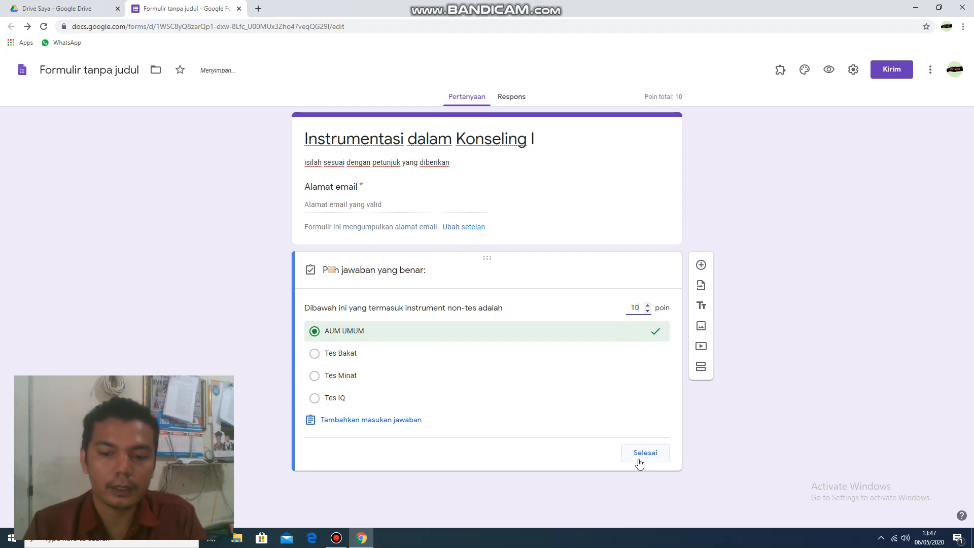
pyautogui.click(641, 459)
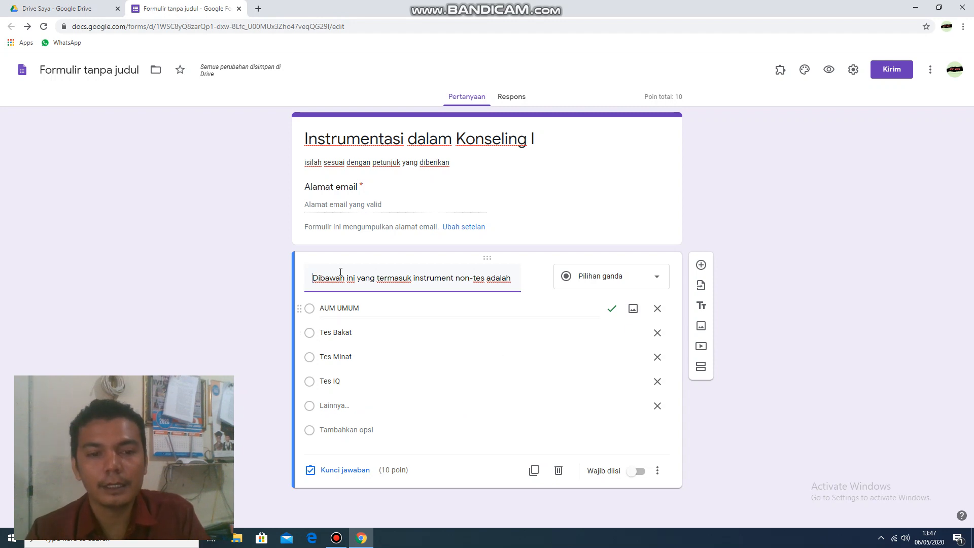
# Add three blank multiple-choice questions after the first question
pyautogui.click(701, 265)
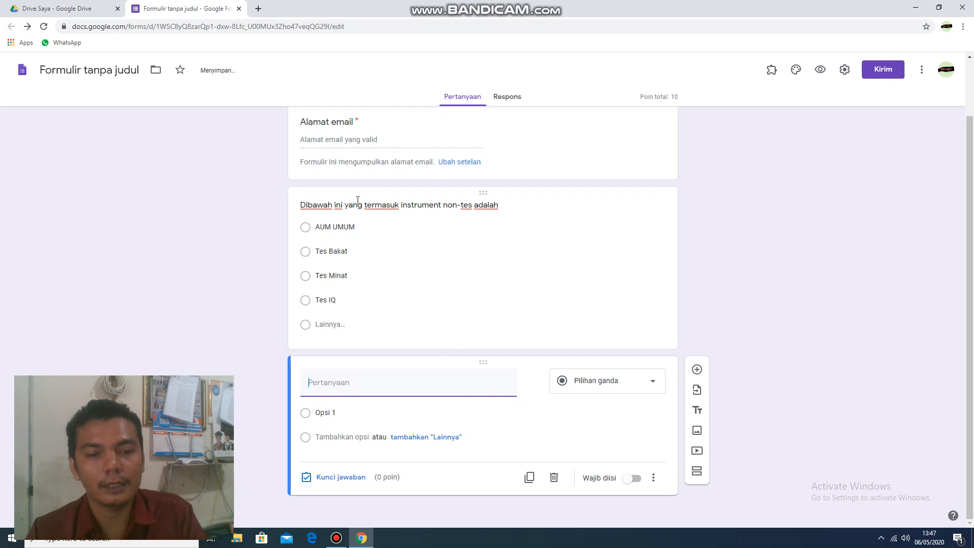
pyautogui.click(697, 369)
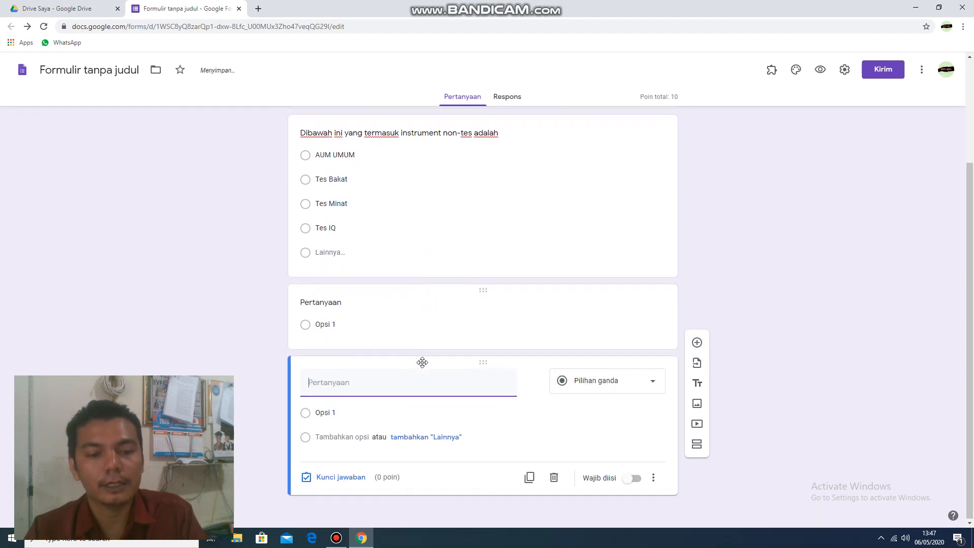
pyautogui.click(697, 370)
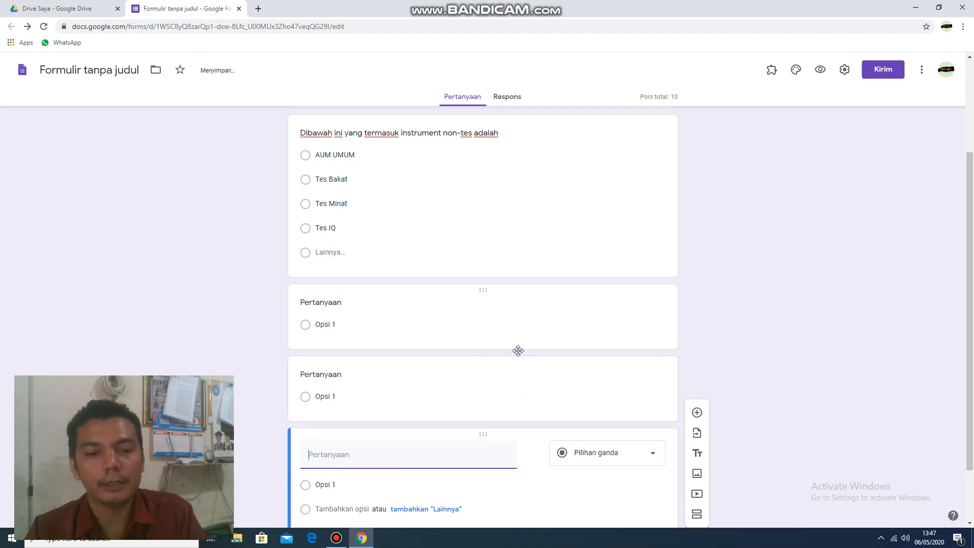
# View the form's general settings without changing them, and examine the formLimiter add-on's page in the G Suite Marketplace
pyautogui.scroll(5, 483, 376)
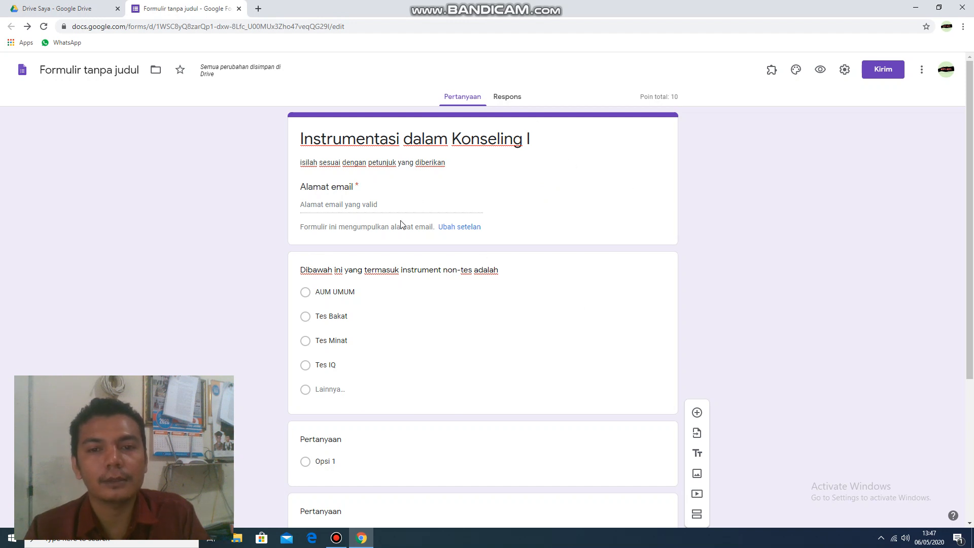
pyautogui.click(841, 80)
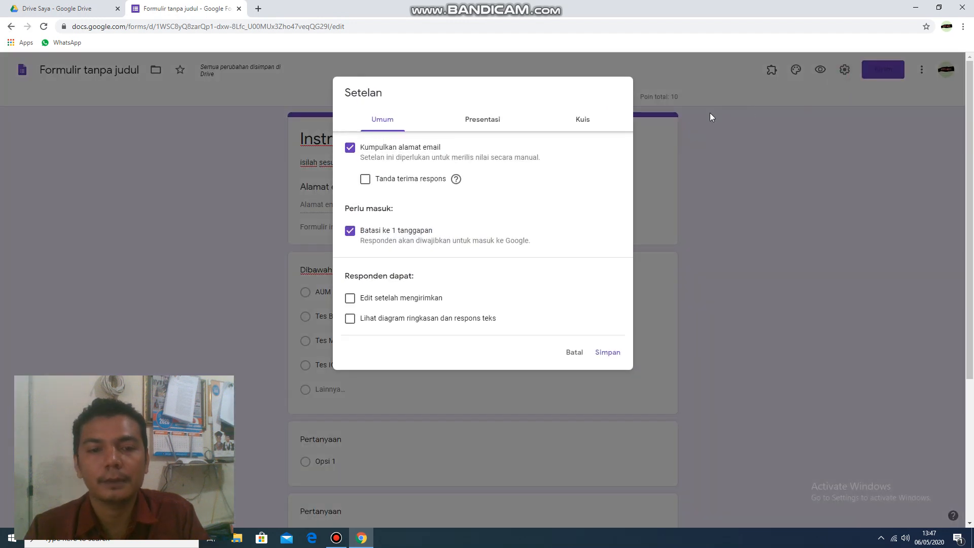
pyautogui.click(574, 353)
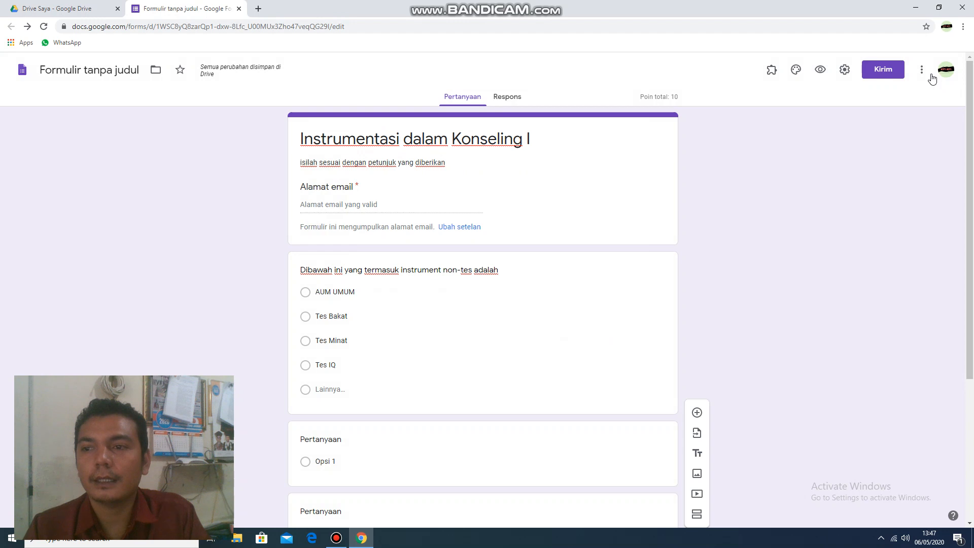
pyautogui.click(923, 71)
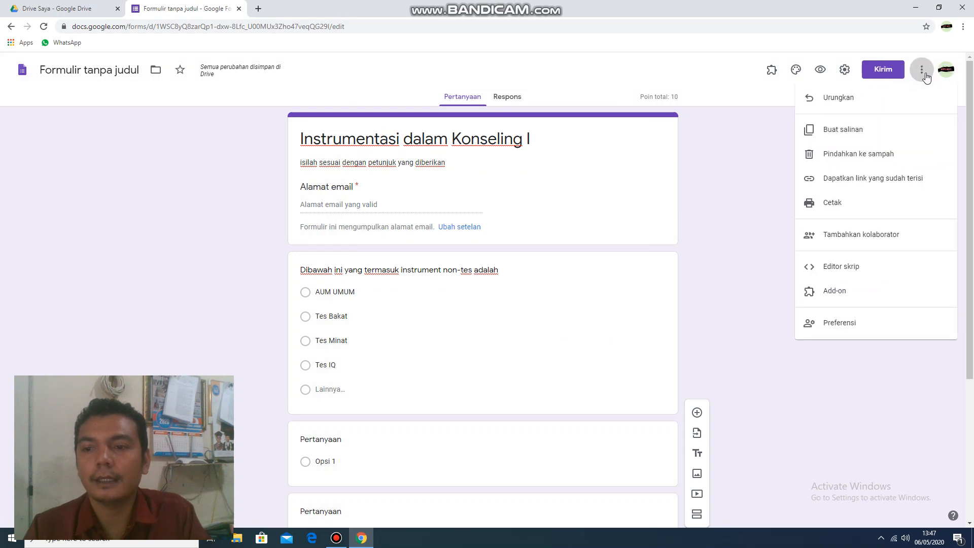
pyautogui.click(848, 294)
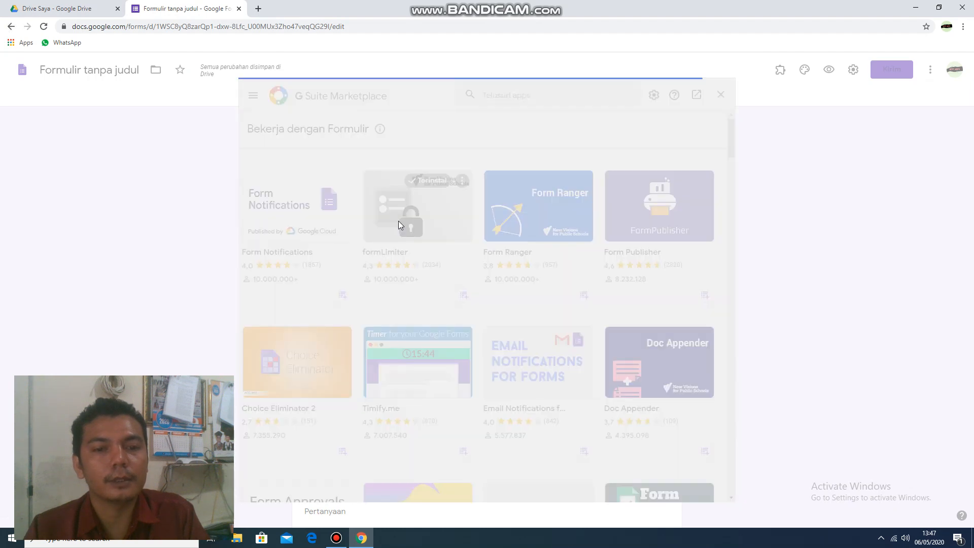
pyautogui.click(398, 220)
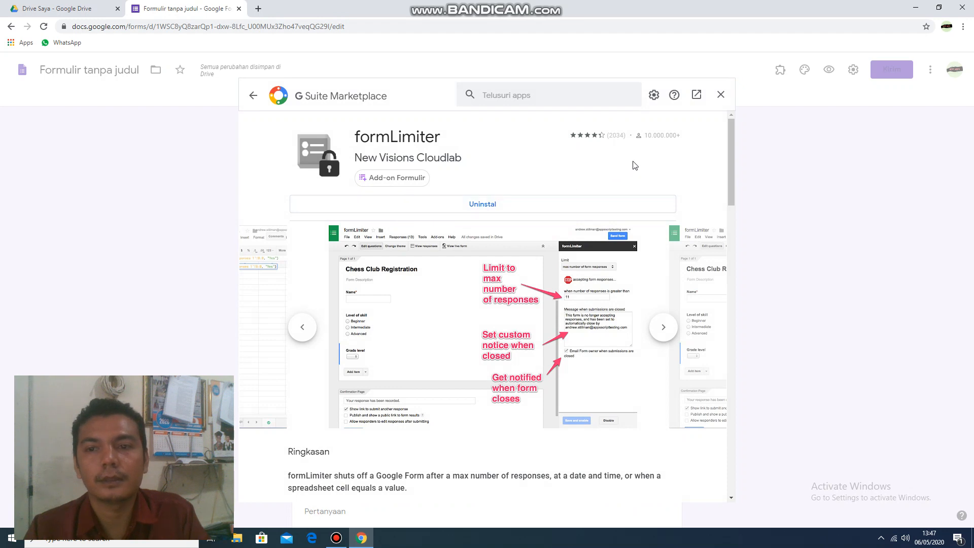
pyautogui.click(721, 95)
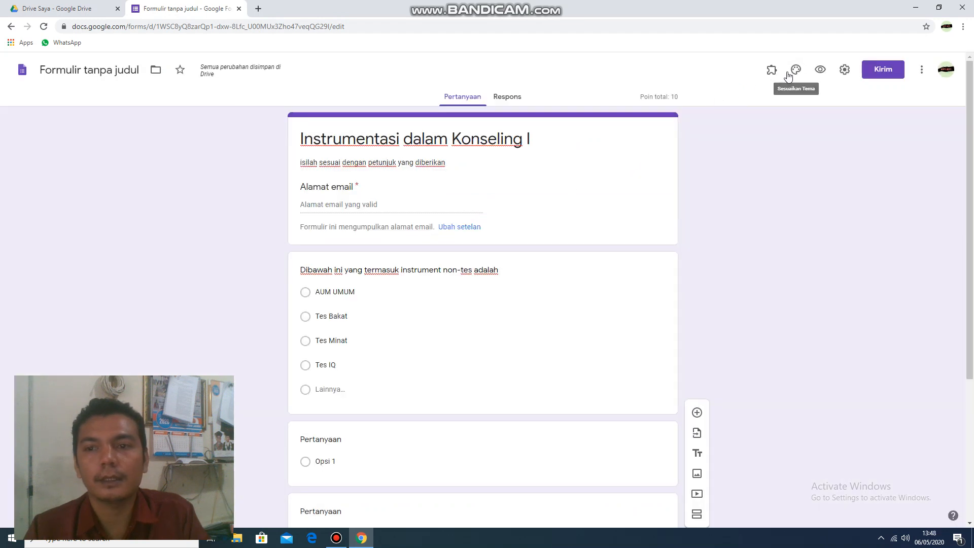
# Check the form's installed add-ons list and reopen the formLimiter details in the G Suite Marketplace
pyautogui.click(922, 72)
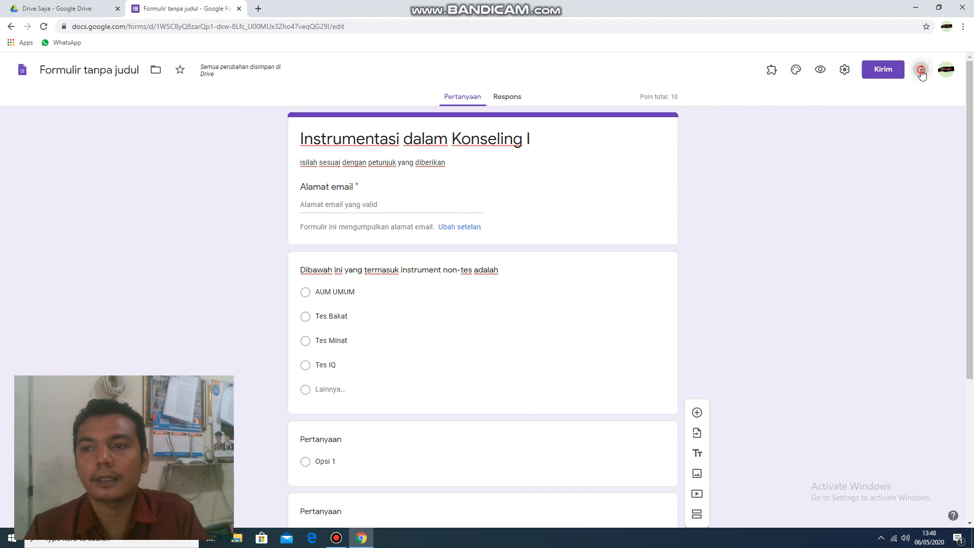
pyautogui.click(770, 208)
pyautogui.click(772, 69)
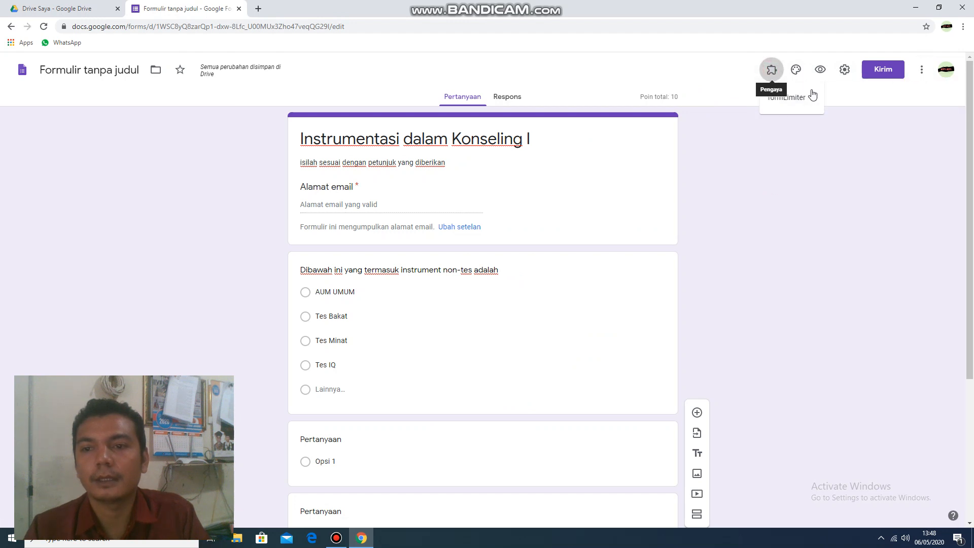
pyautogui.click(840, 92)
pyautogui.click(922, 70)
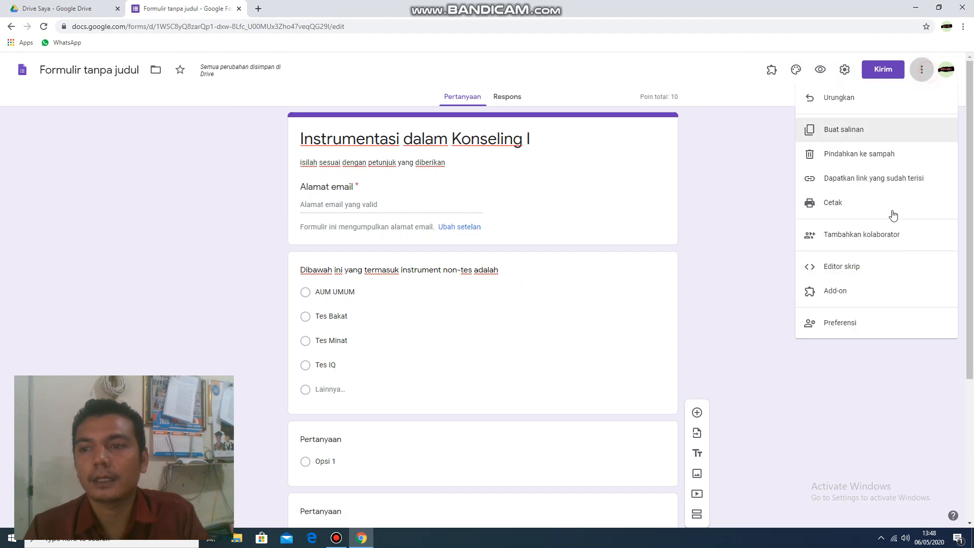
pyautogui.click(862, 290)
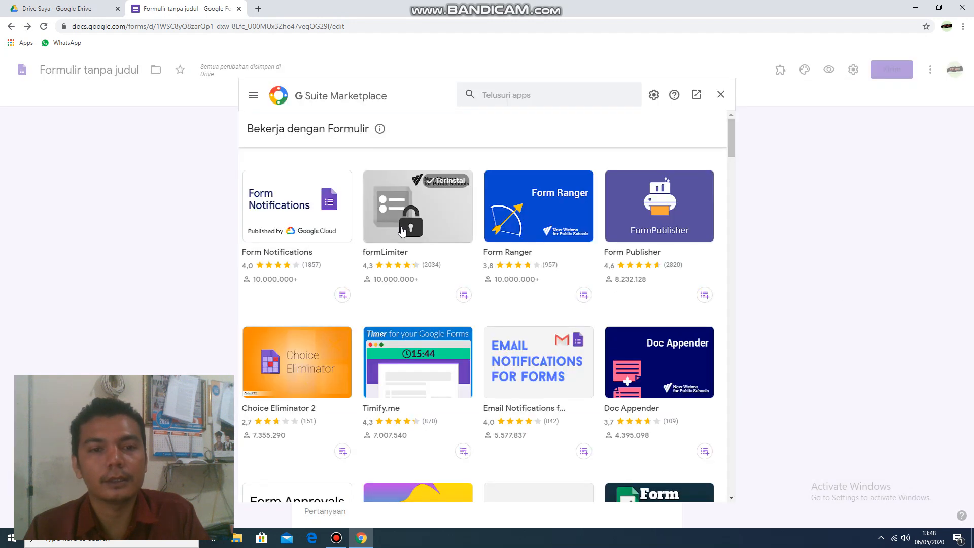
pyautogui.click(400, 217)
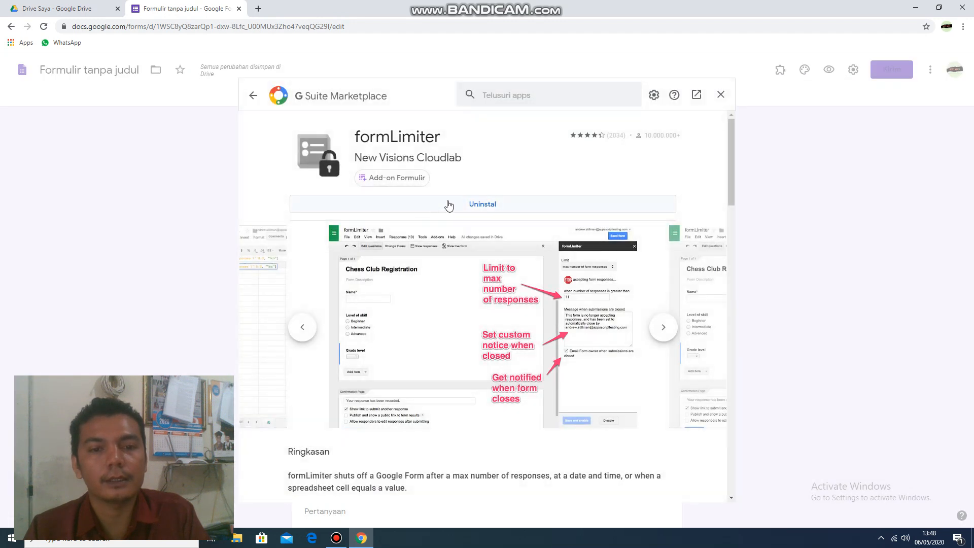
# Uninstall the formLimiter add-on and reinstall it from its Marketplace page, granting the permissions it requests with the existing Google account
pyautogui.click(446, 205)
pyautogui.click(535, 343)
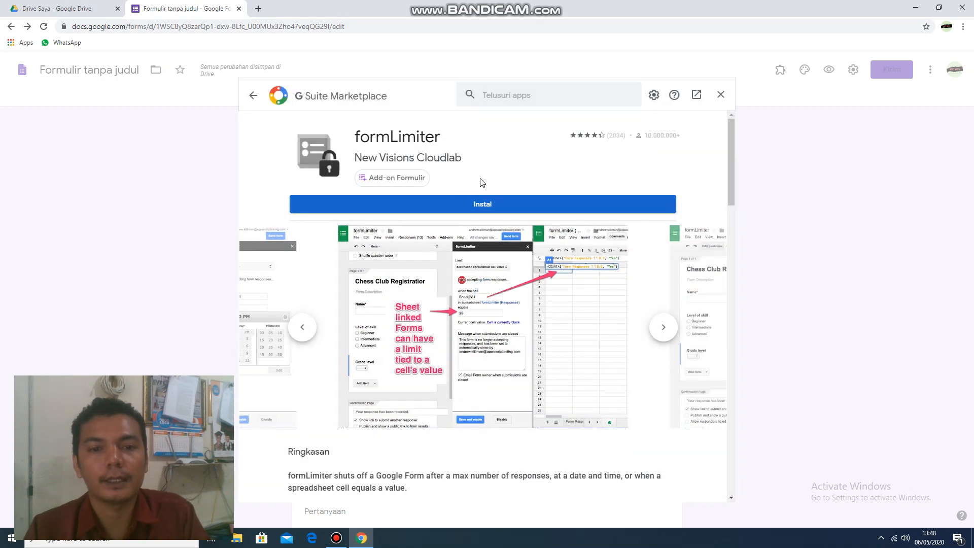
pyautogui.click(482, 204)
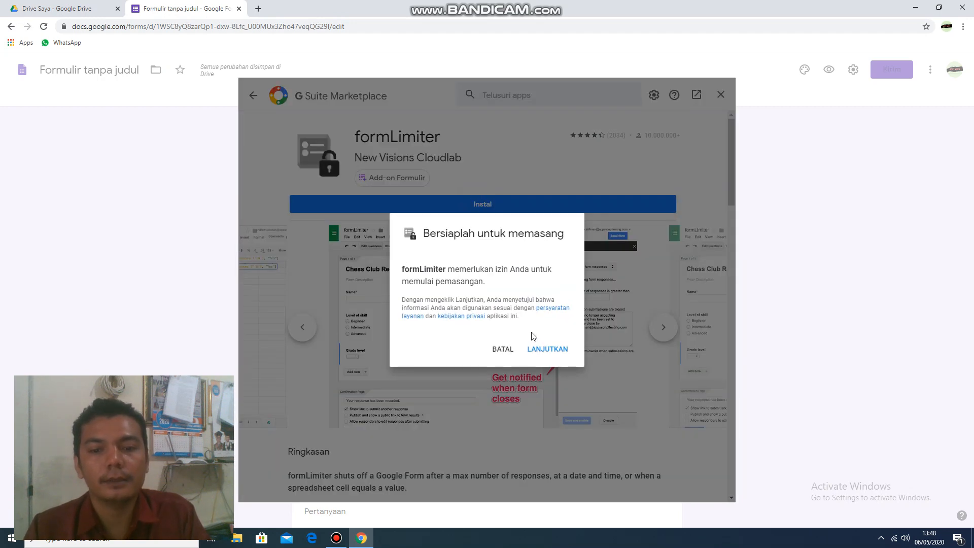
pyautogui.click(546, 355)
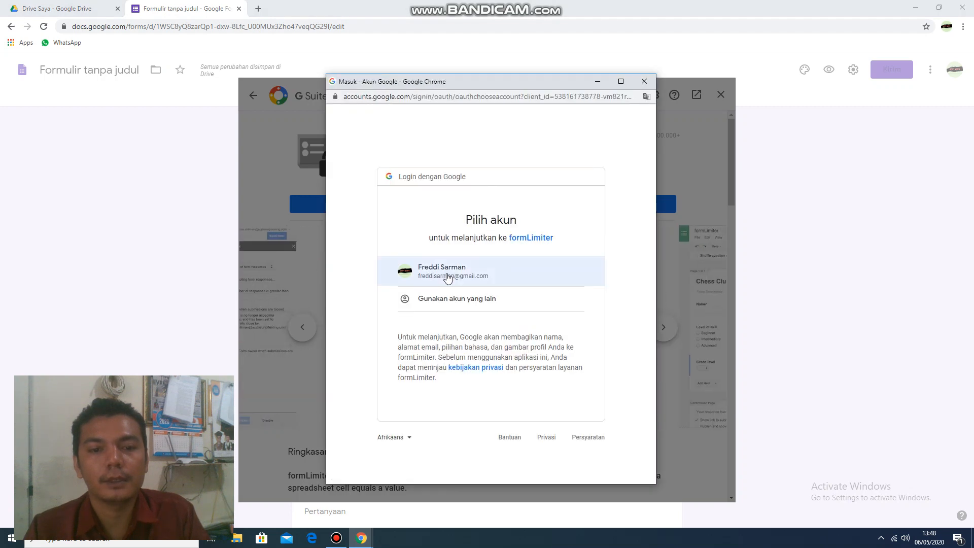
pyautogui.click(447, 277)
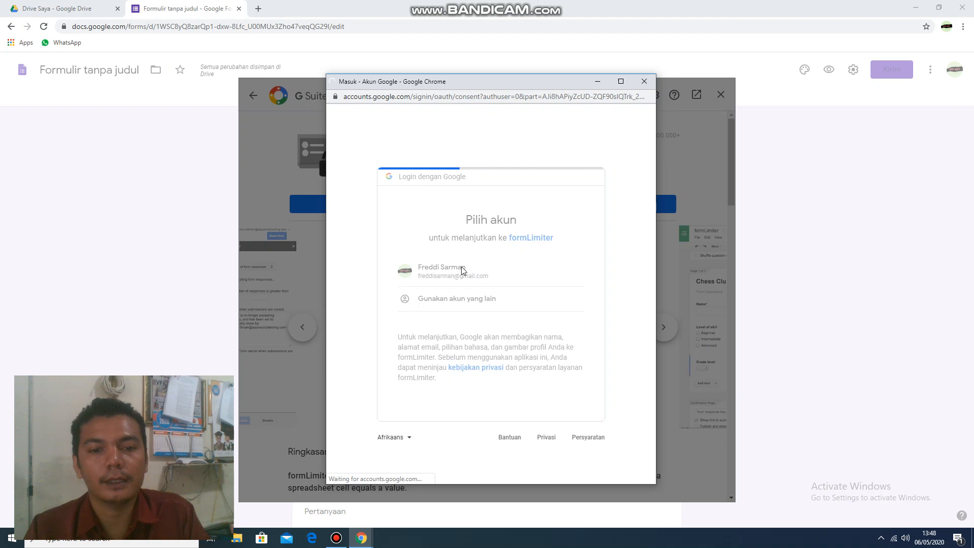
pyautogui.scroll(-5, 570, 351)
pyautogui.click(549, 413)
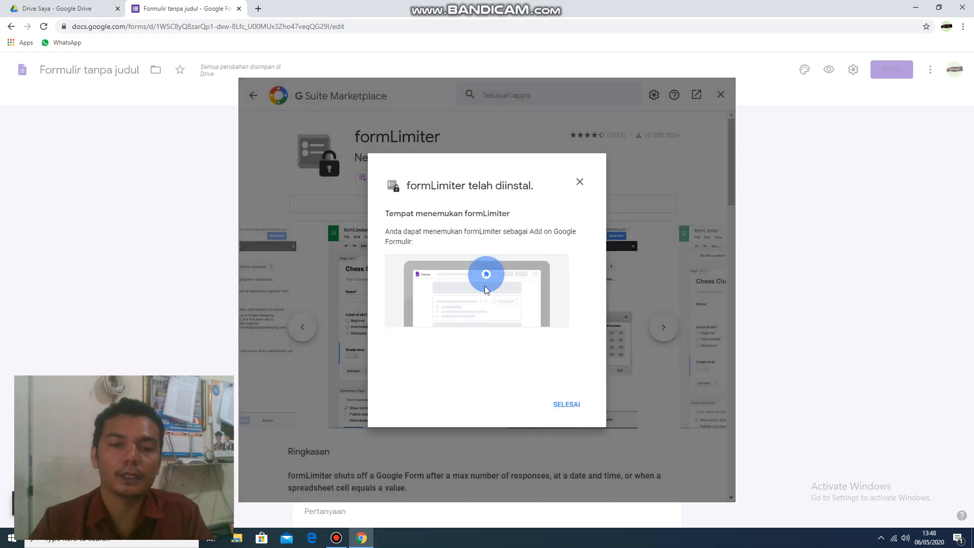
pyautogui.click(564, 402)
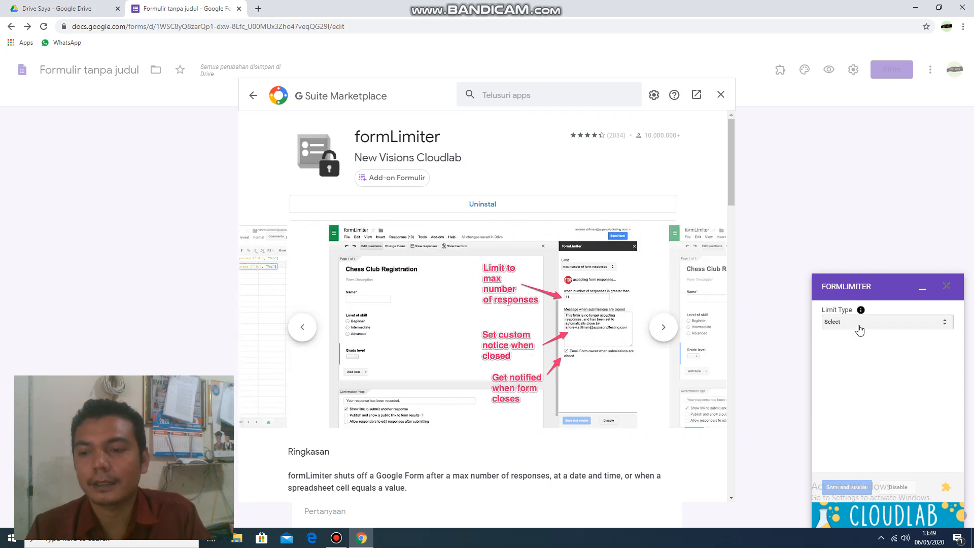
# Set formLimiter's limit type to date and time, with 05/11/2020 as the due date
pyautogui.click(859, 329)
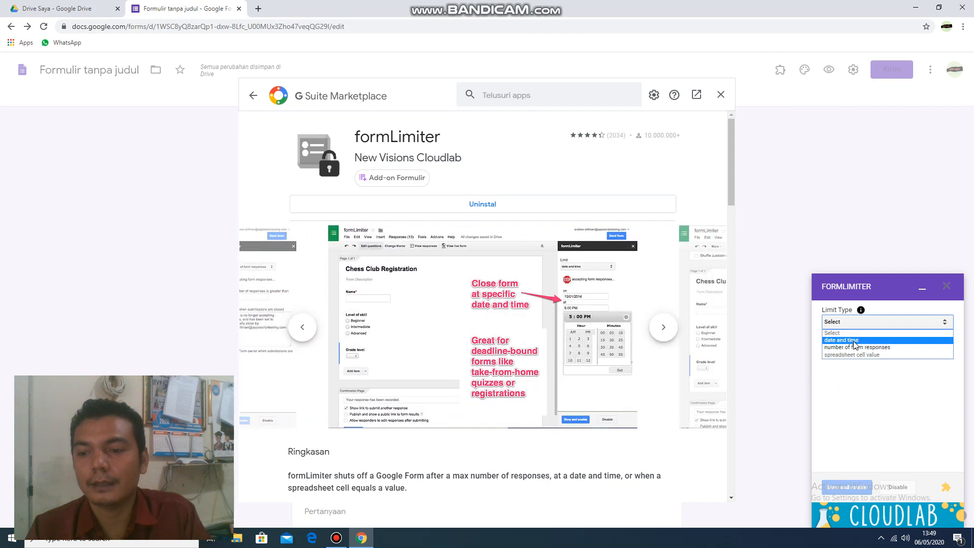
pyautogui.click(855, 342)
pyautogui.click(854, 367)
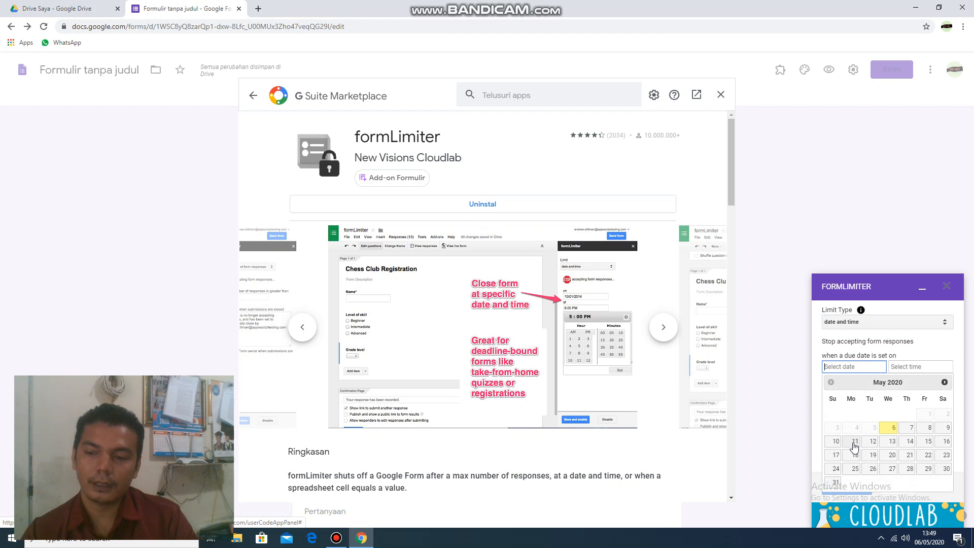
pyautogui.click(854, 444)
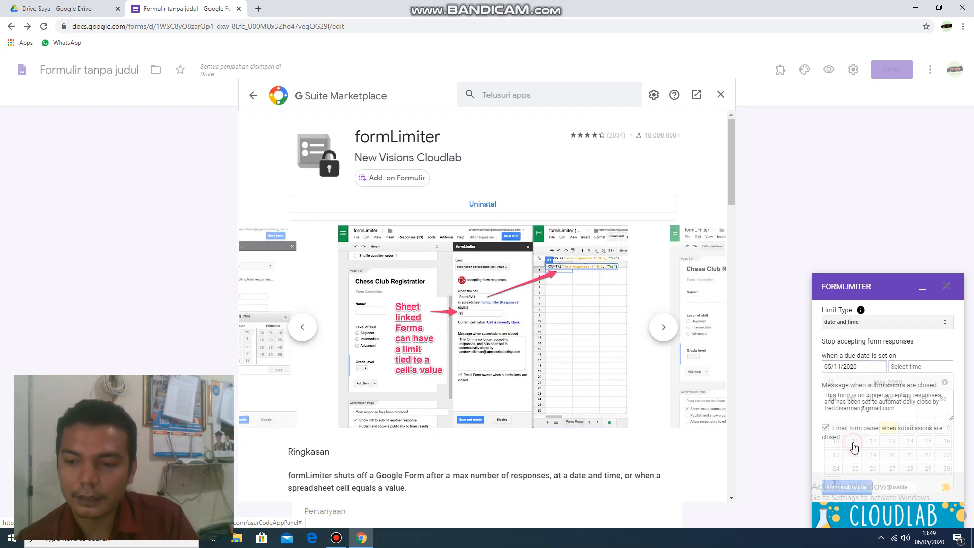
# Set the formLimiter closing time to 10:30 AM, save and enable the limit, and return to the form editor
pyautogui.click(911, 372)
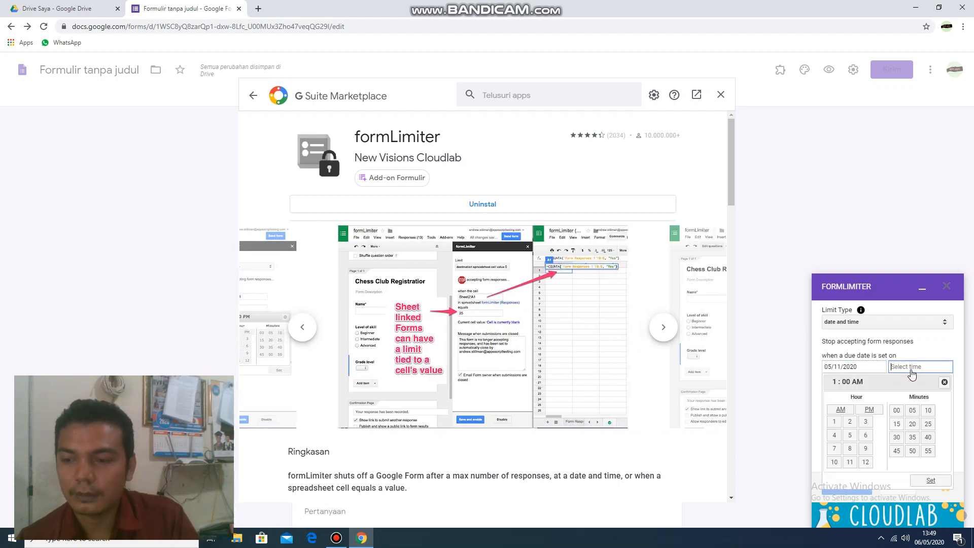
pyautogui.click(834, 462)
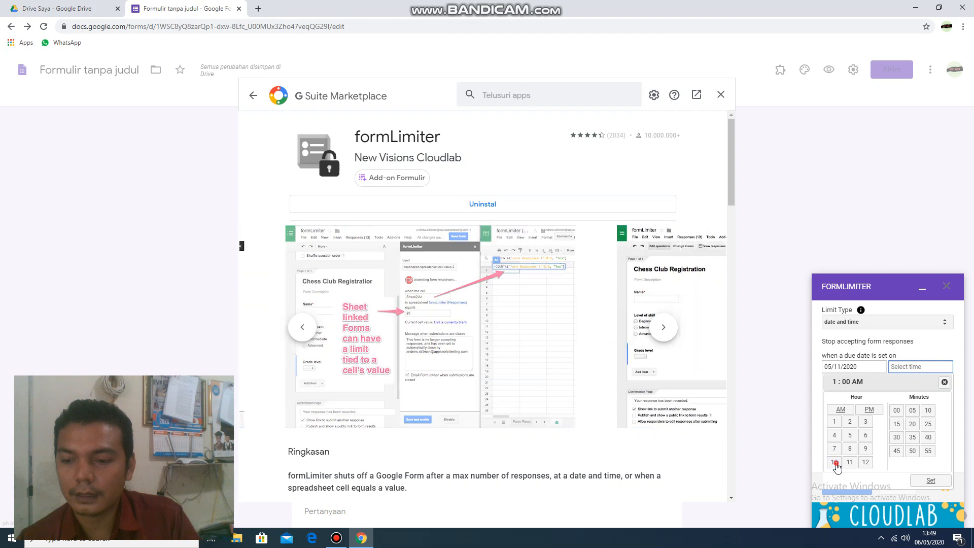
pyautogui.click(894, 439)
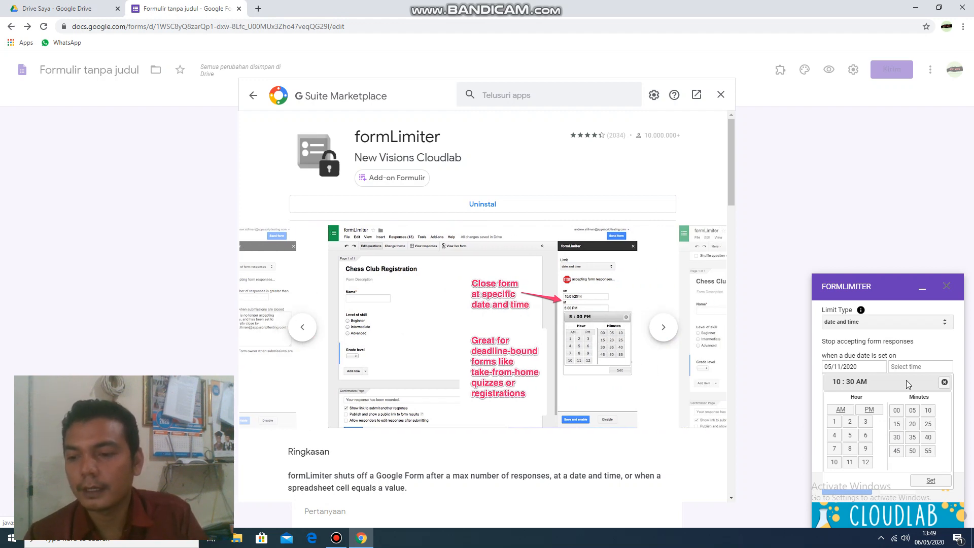
pyautogui.click(931, 480)
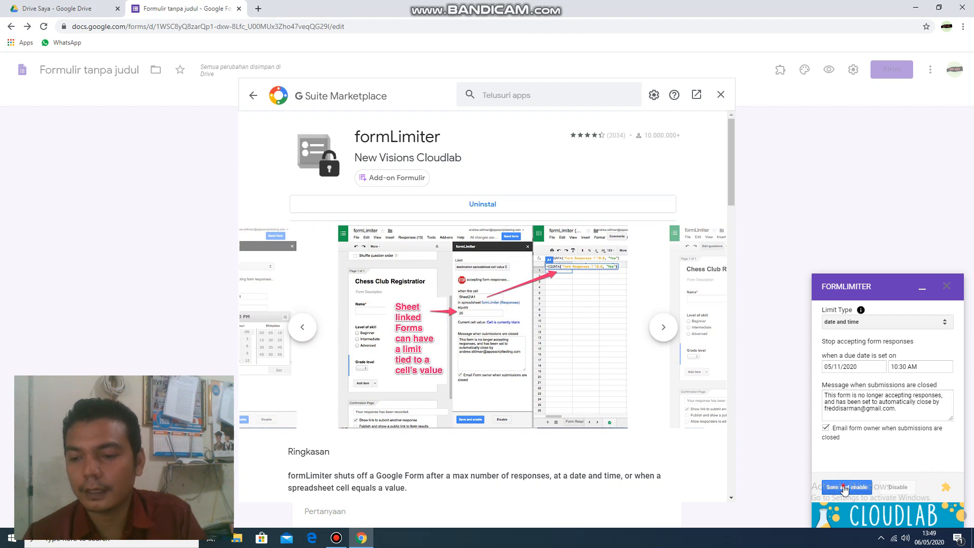
pyautogui.click(844, 488)
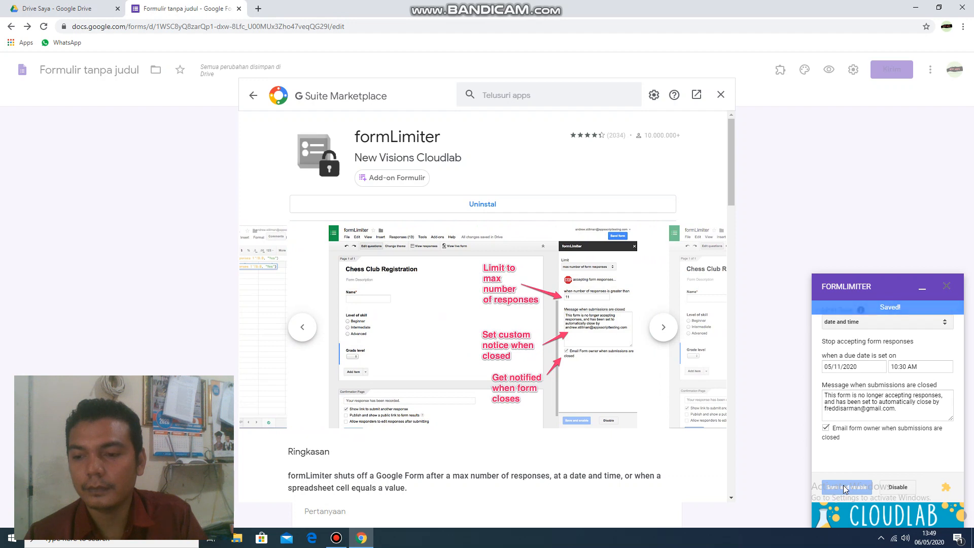
pyautogui.click(948, 285)
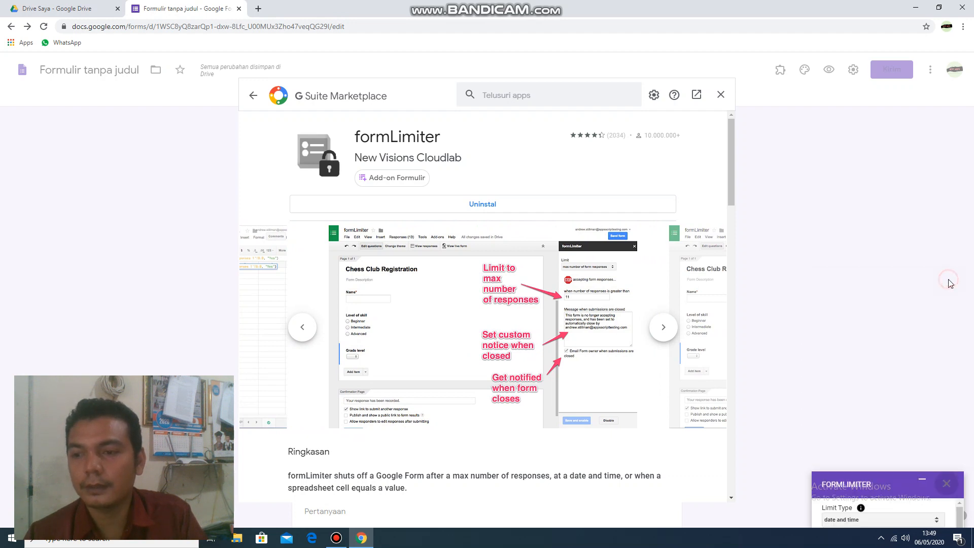
pyautogui.click(720, 95)
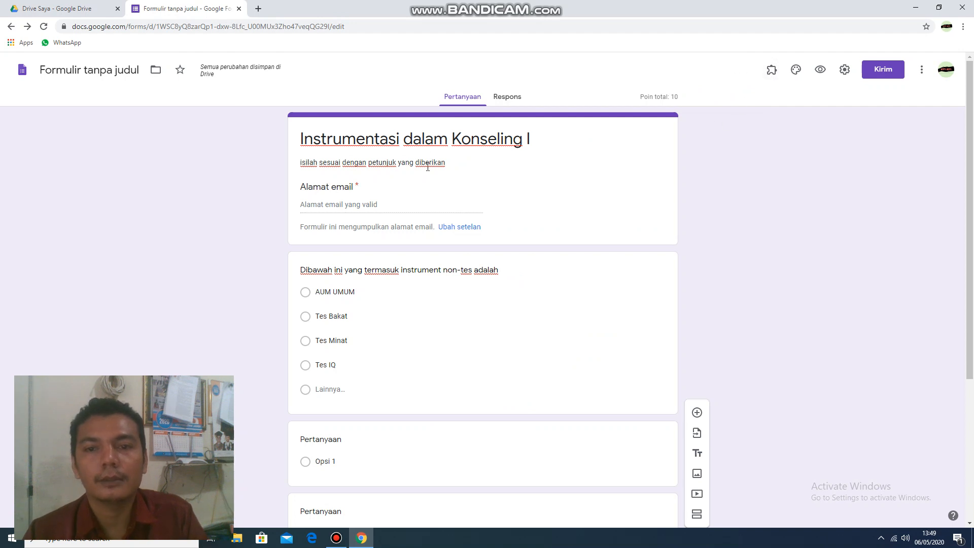
# Look over the form's questions, examine the responses page and its available response options, and return to the questions
pyautogui.scroll(-4, 405, 341)
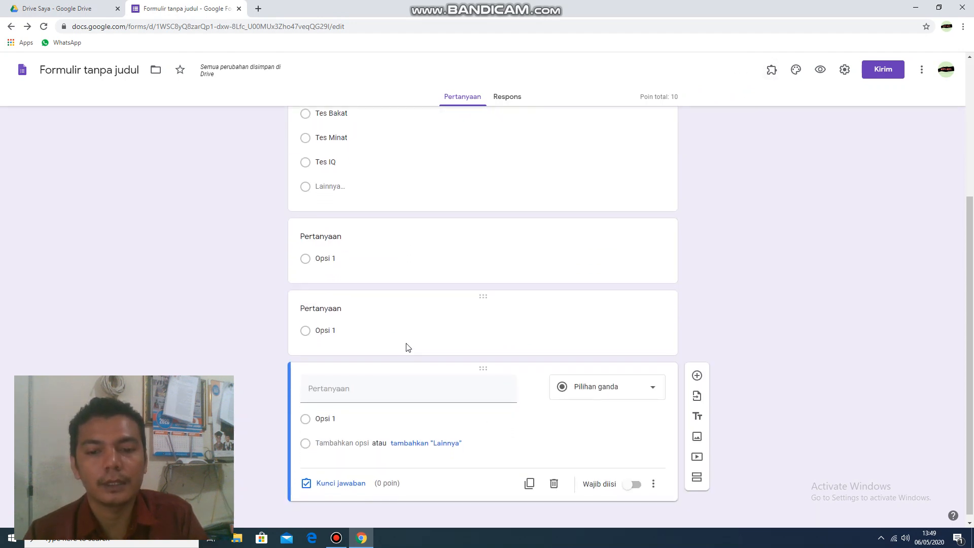
pyautogui.scroll(4, 404, 342)
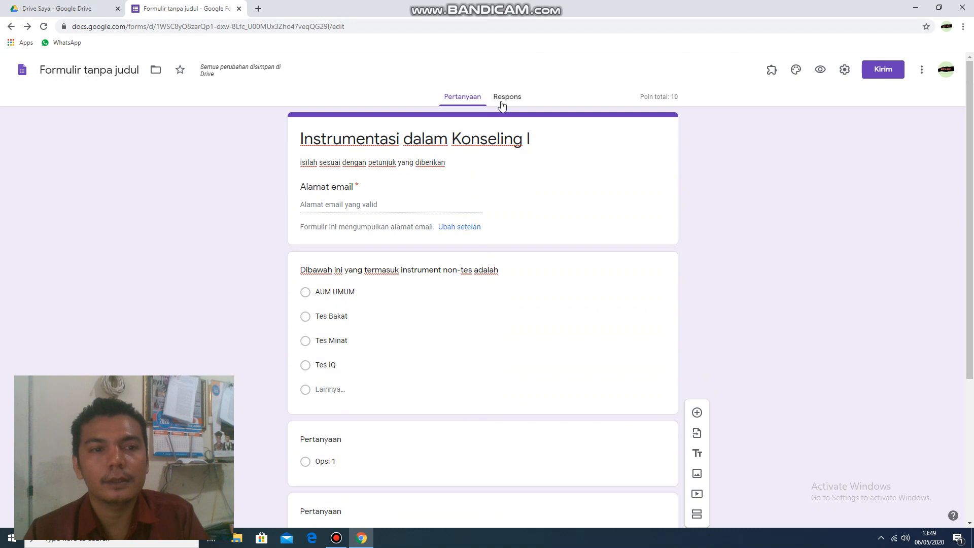
pyautogui.click(502, 101)
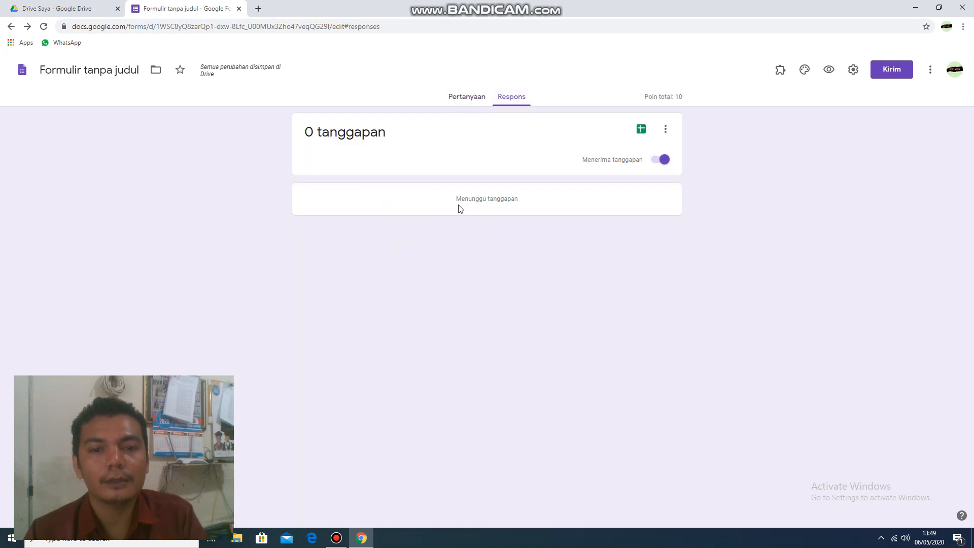
pyautogui.click(471, 99)
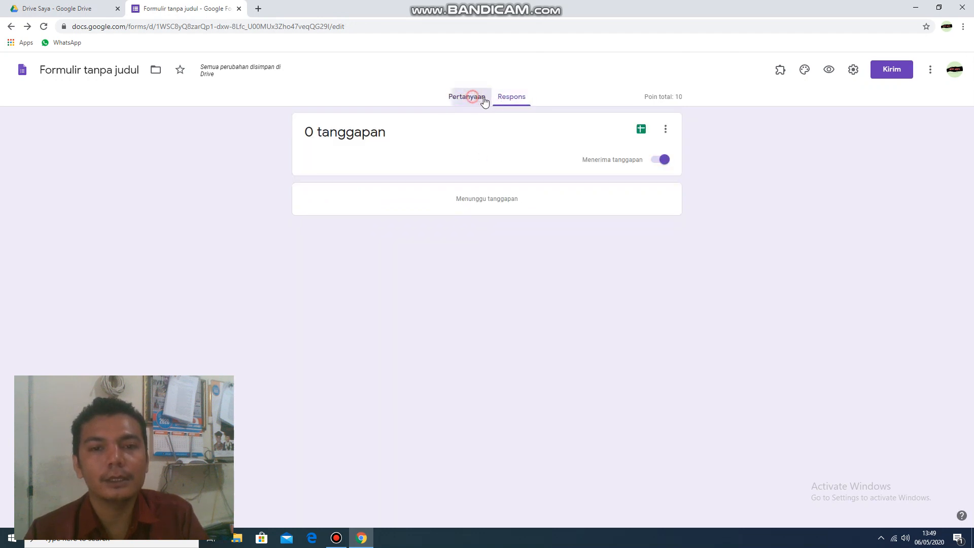
pyautogui.click(499, 102)
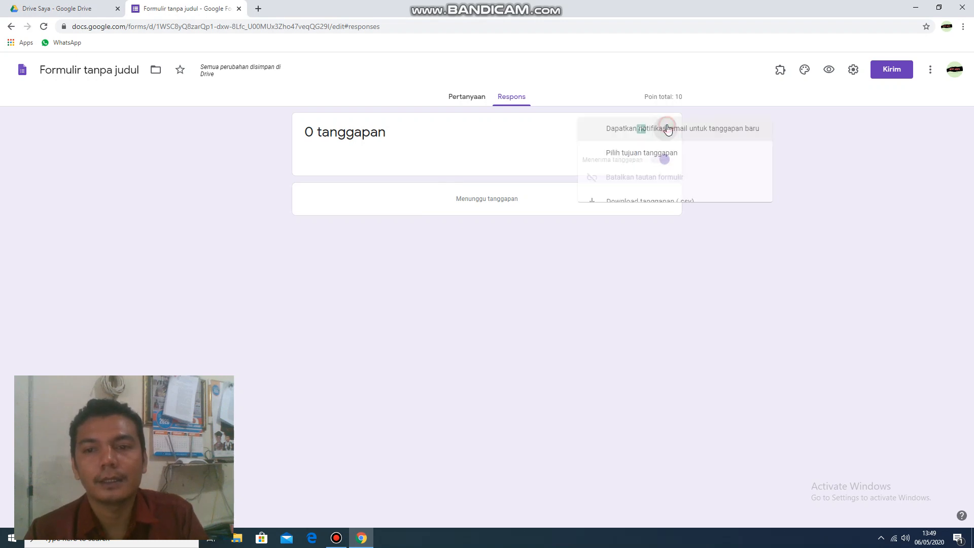
pyautogui.click(665, 129)
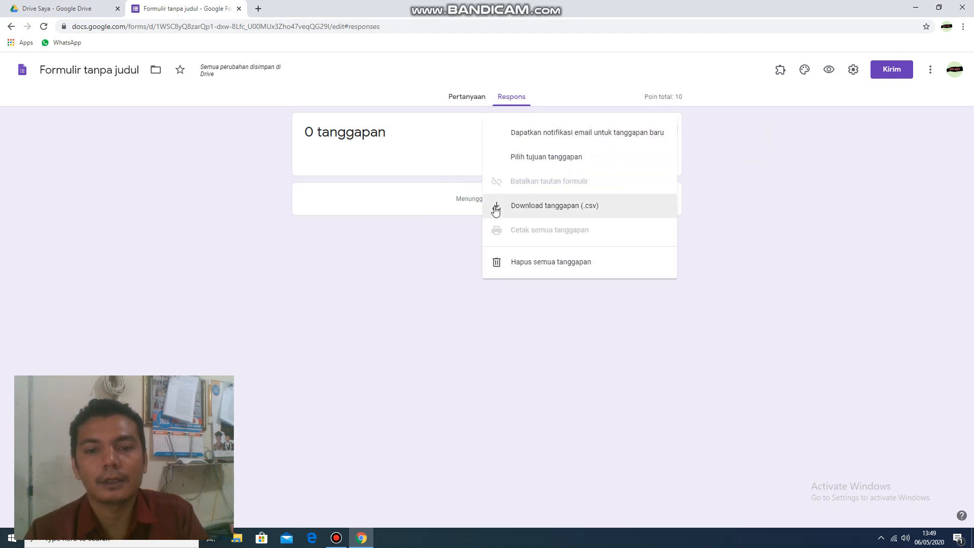
pyautogui.click(447, 153)
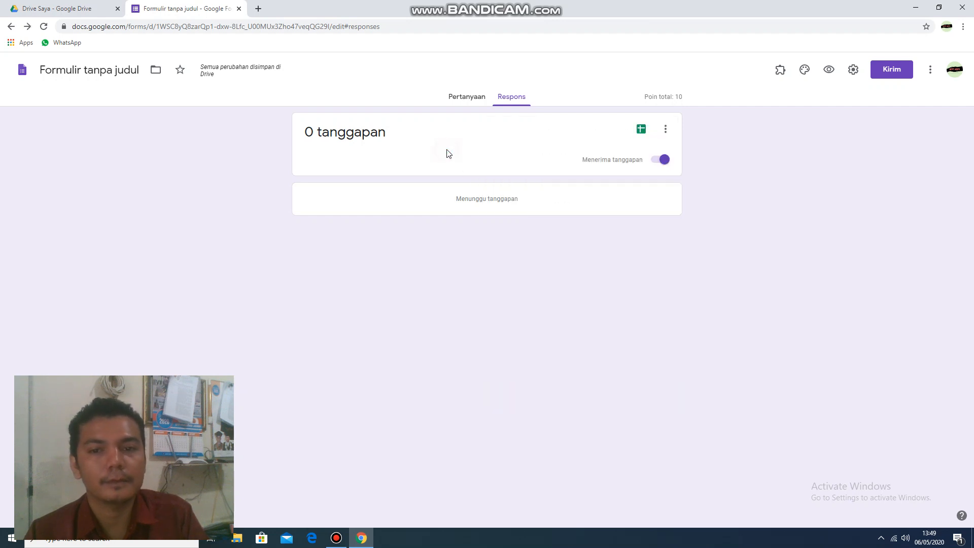
pyautogui.click(472, 99)
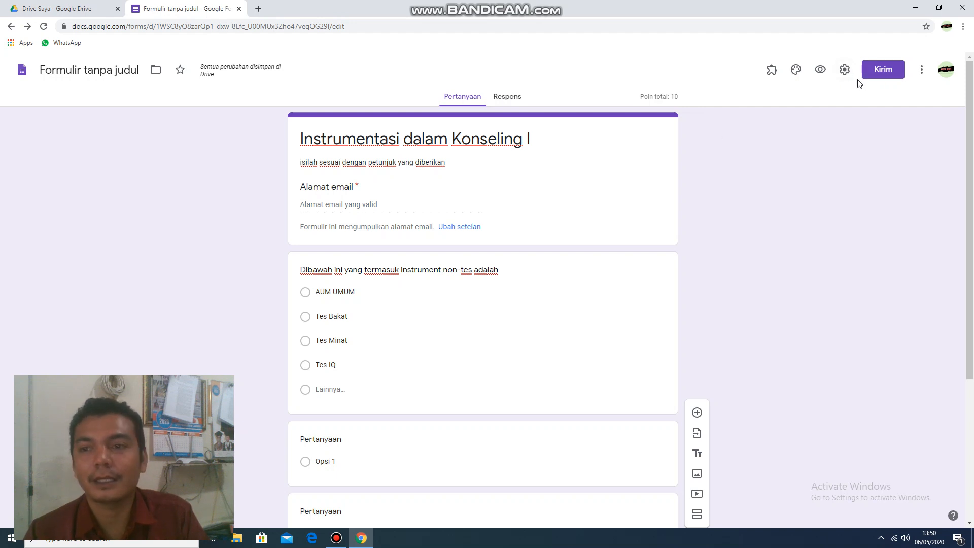
# Open the form's sending options and examine the email and link sharing methods
pyautogui.click(883, 68)
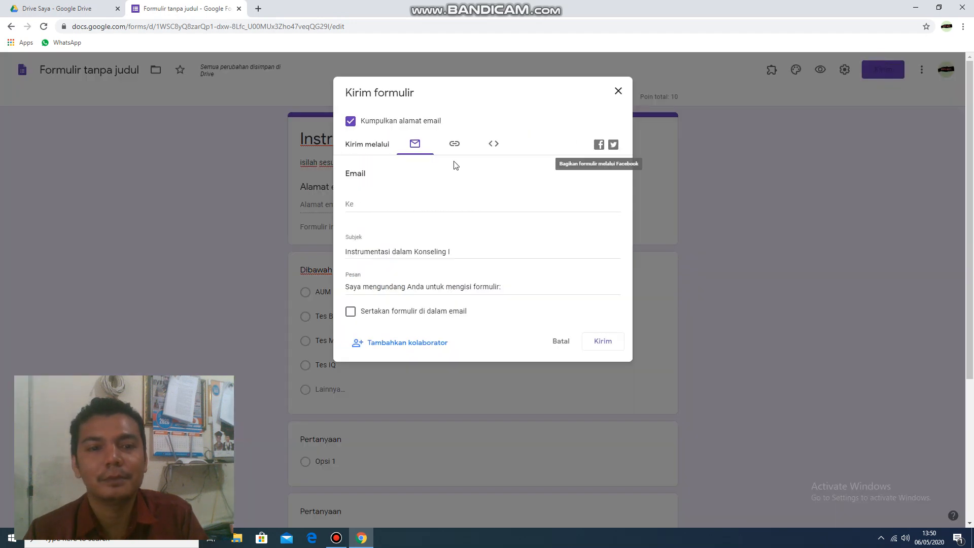
pyautogui.click(355, 207)
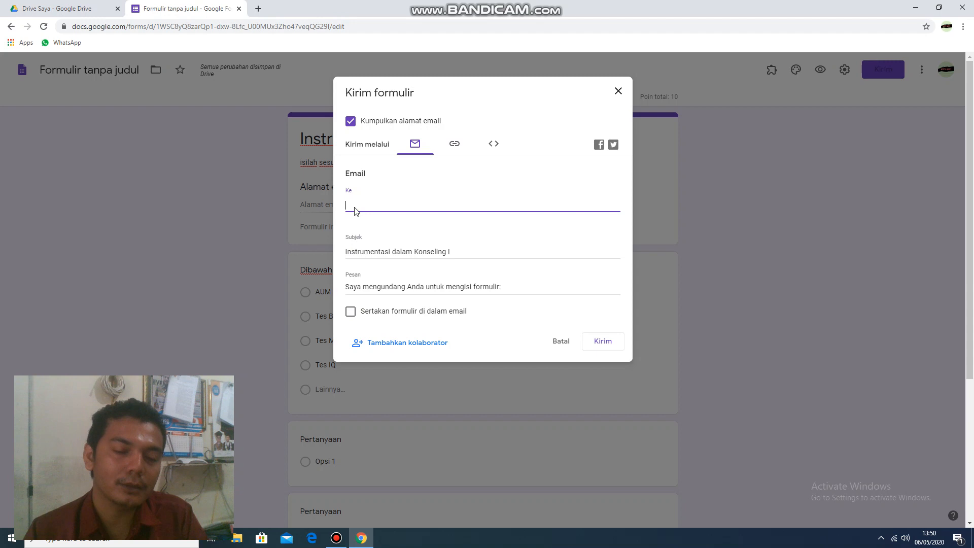
pyautogui.click(453, 150)
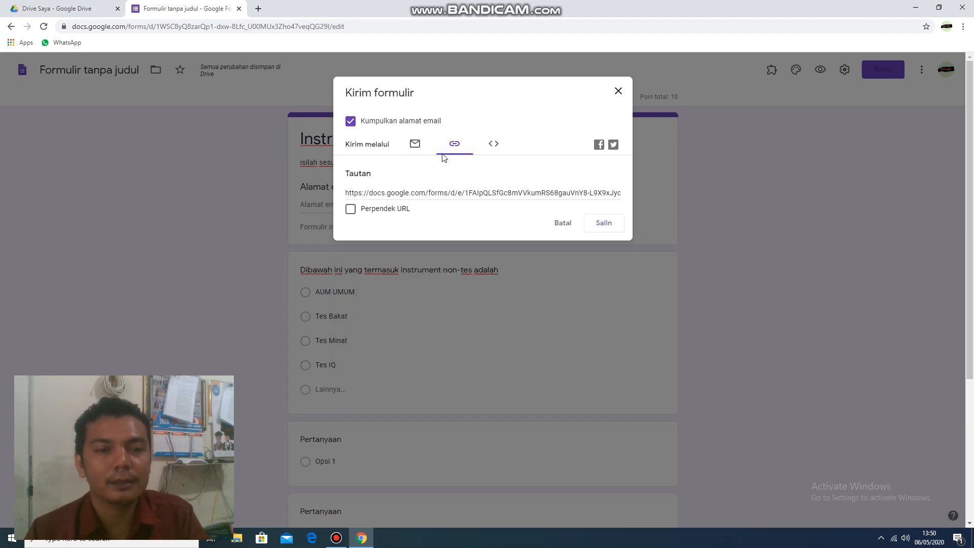
pyautogui.click(427, 147)
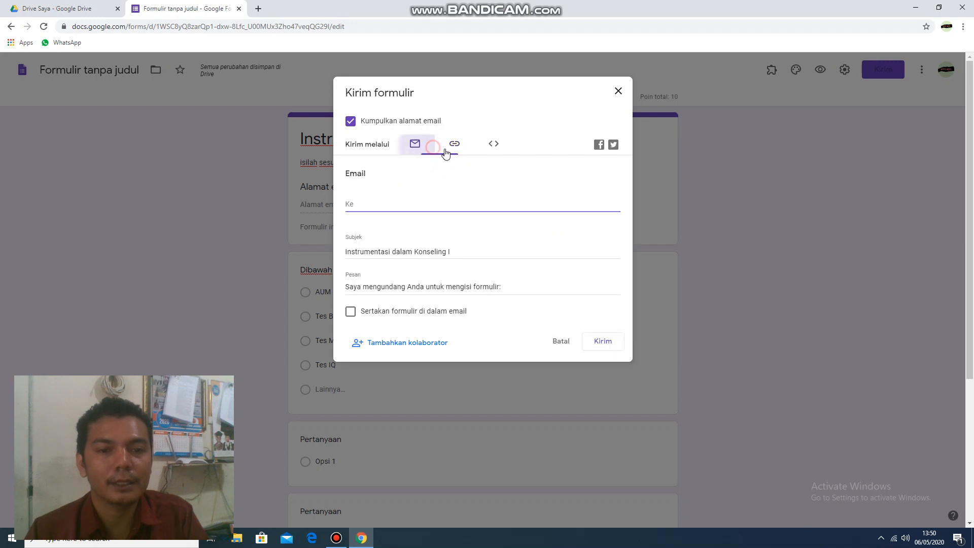
# Shorten the form's shareable link, copy it, and close the sending options
pyautogui.click(455, 147)
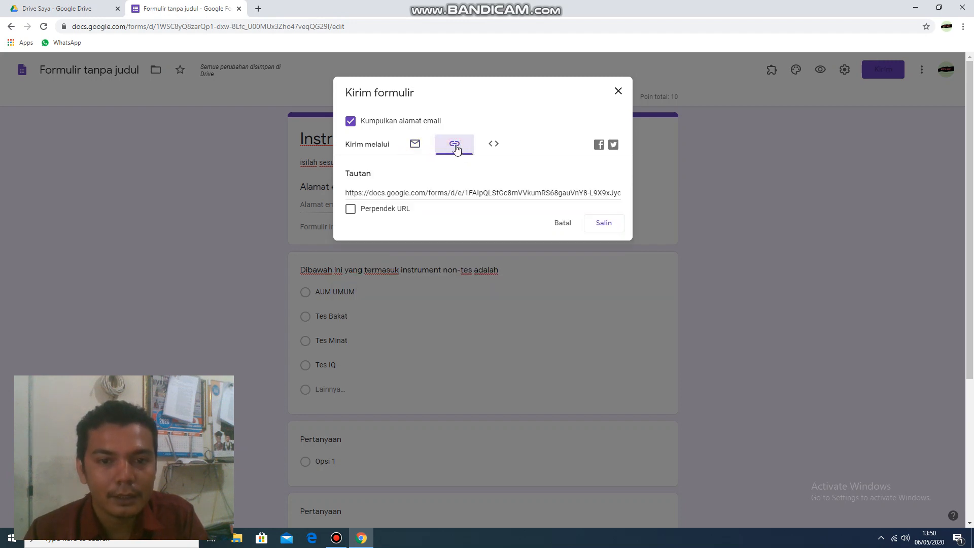
pyautogui.click(350, 209)
pyautogui.click(603, 224)
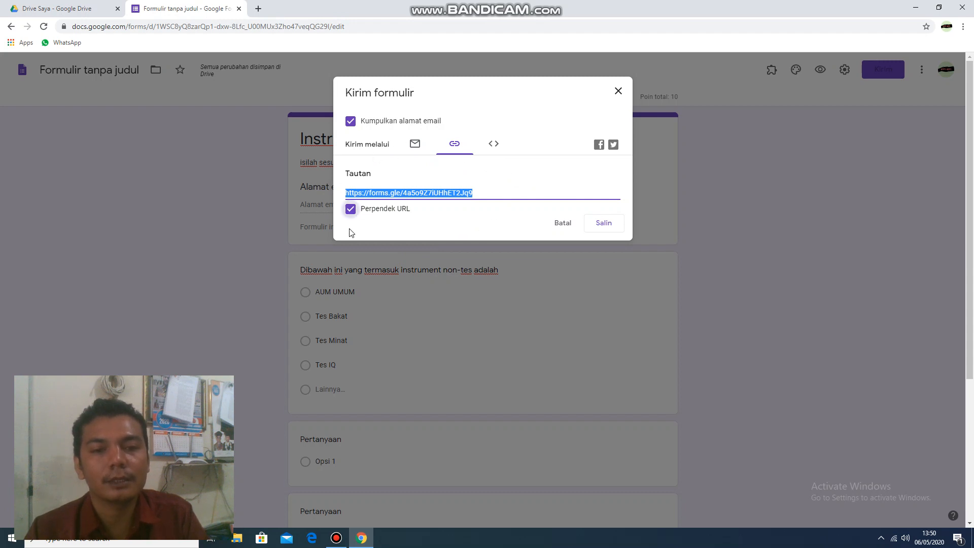
pyautogui.click(618, 92)
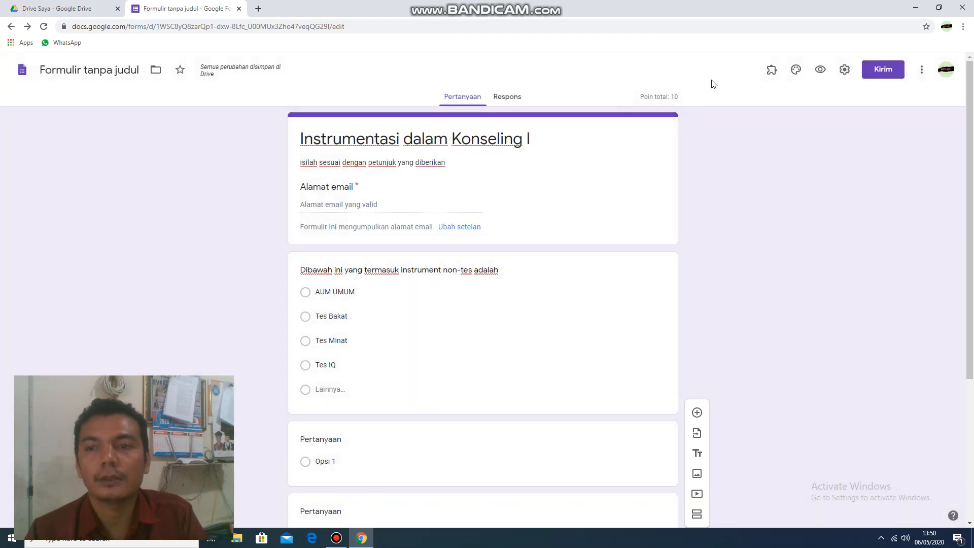